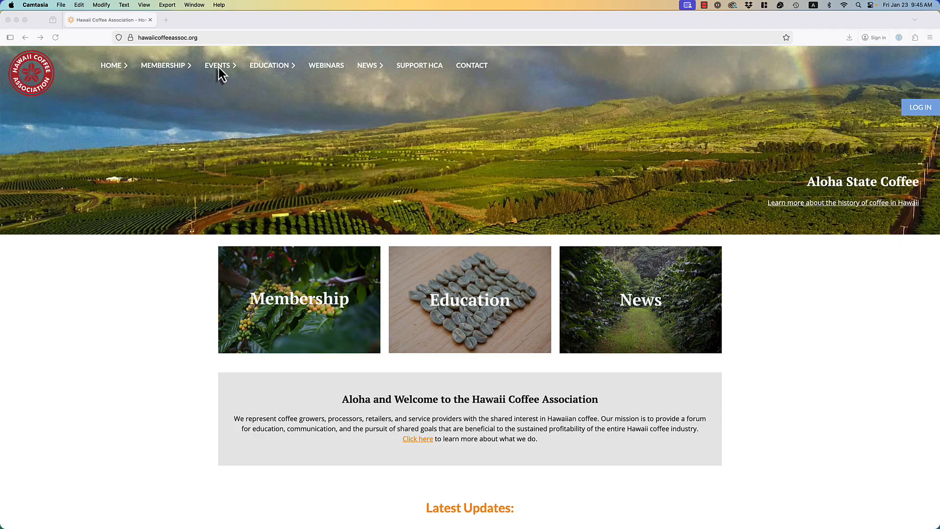
Read the 2026 Best of Hawai'i competition rules under EVENTS, then open the Register Here event page.
click(219, 67)
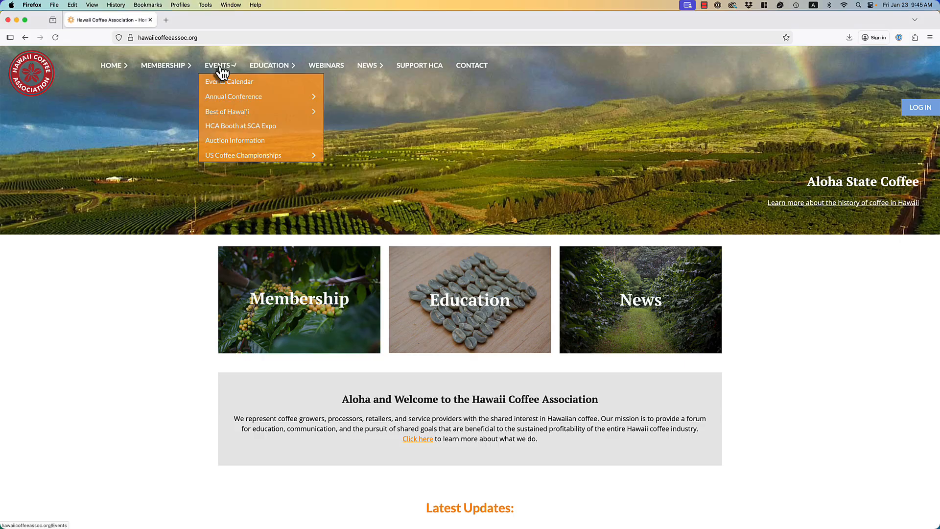
mouse_move(249, 115)
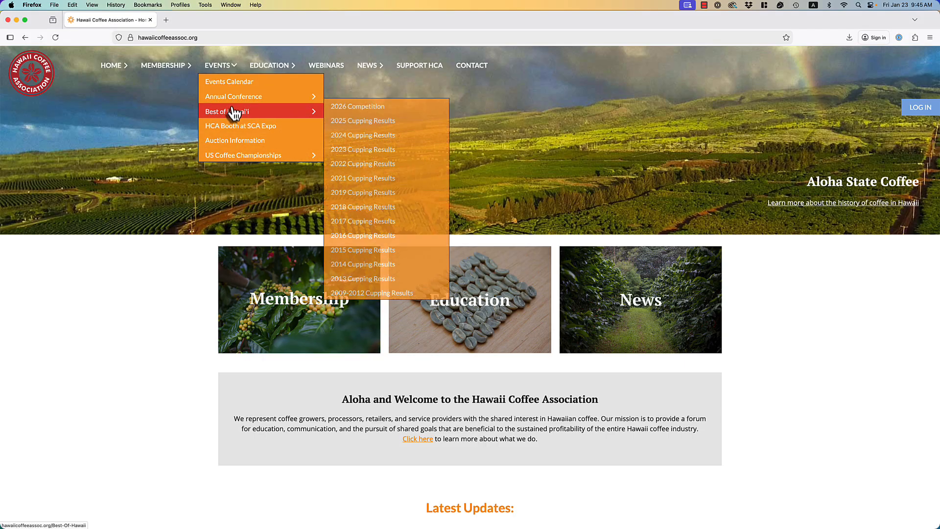
click(351, 108)
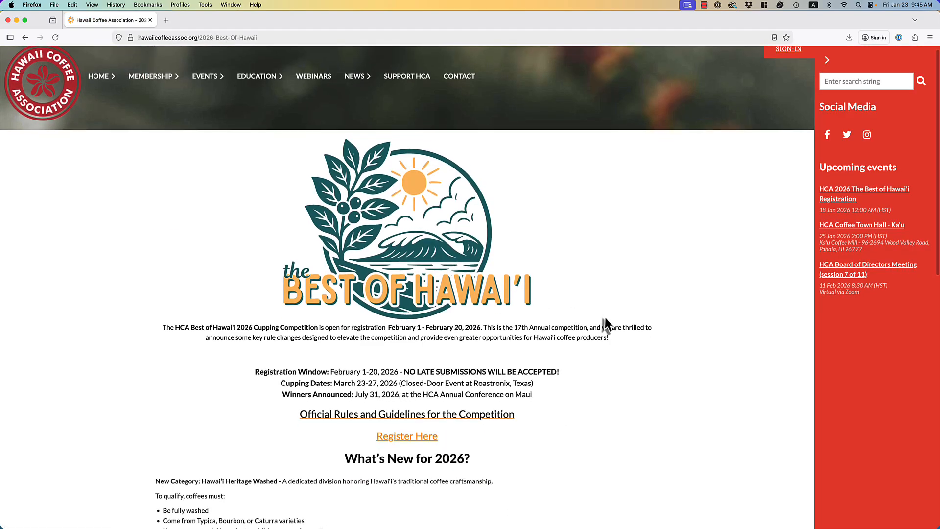
scroll(604, 317, down, 3)
scroll(602, 317, down, 5)
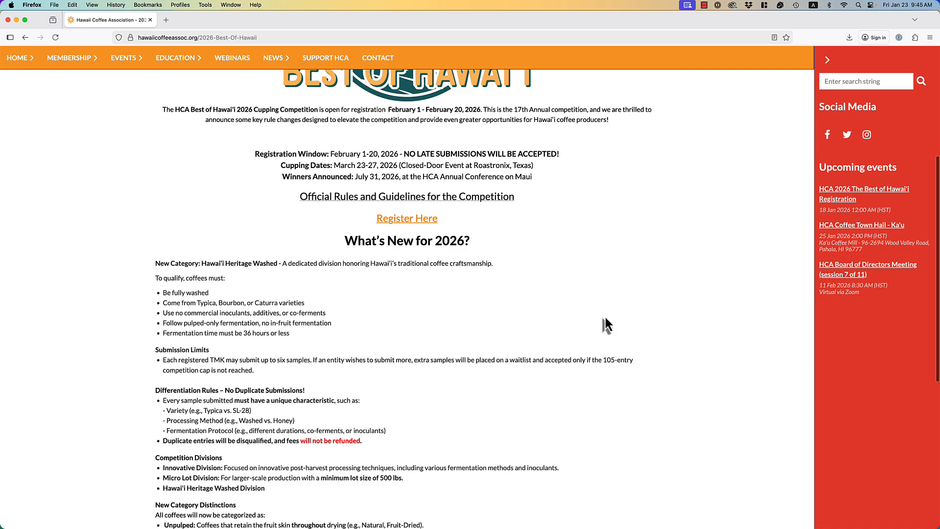
scroll(605, 318, down, 1)
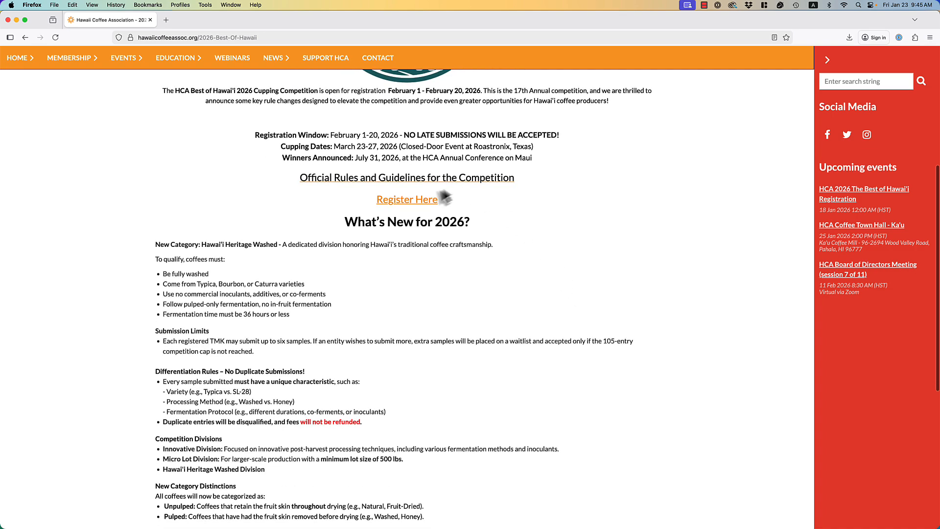
click(421, 200)
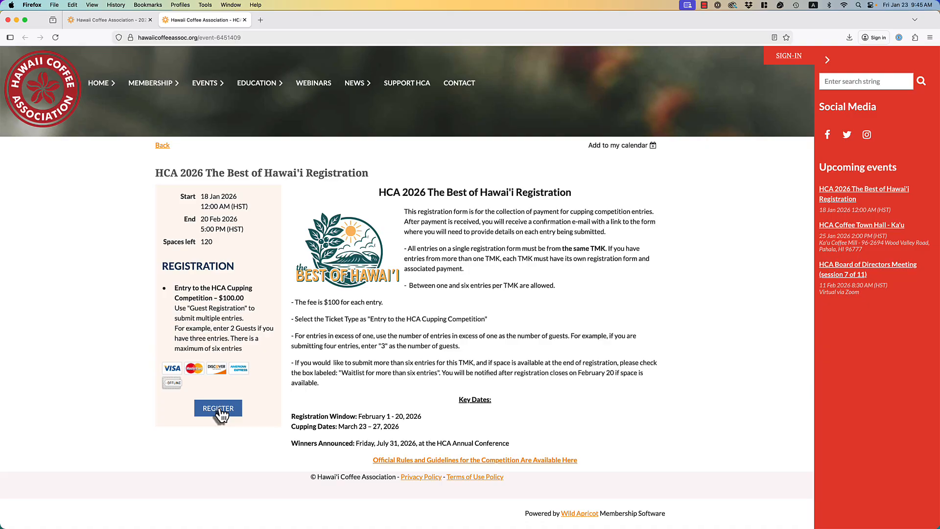
Start the $100 cupping registration, enter the registrant's e-mail and continue to the details form.
click(219, 409)
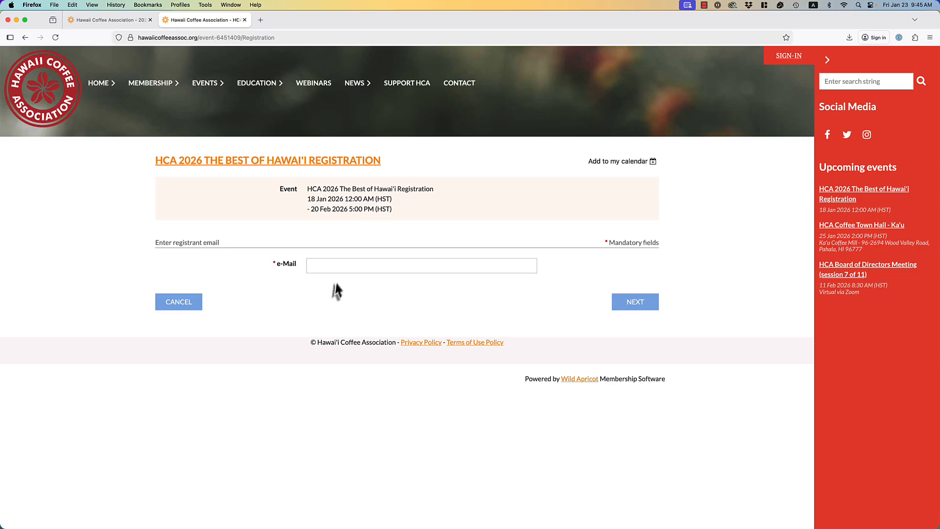
click(340, 268)
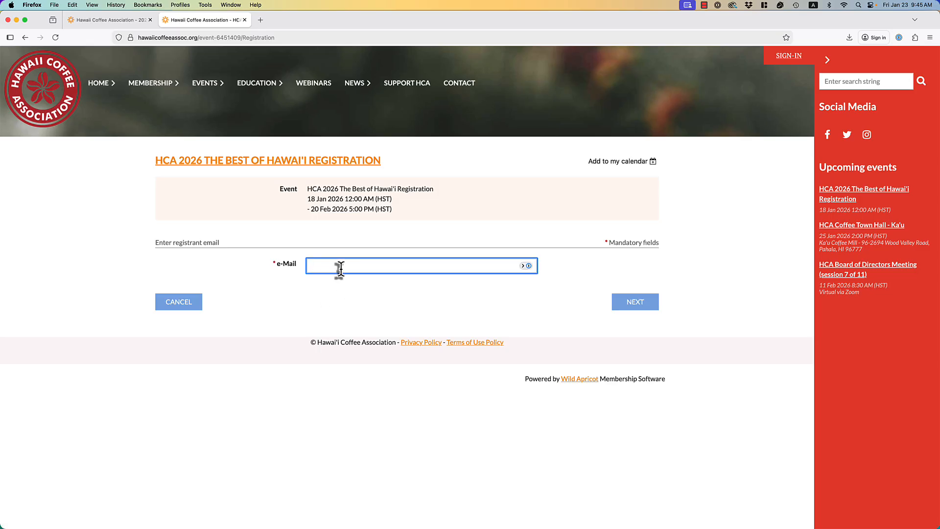
click(638, 301)
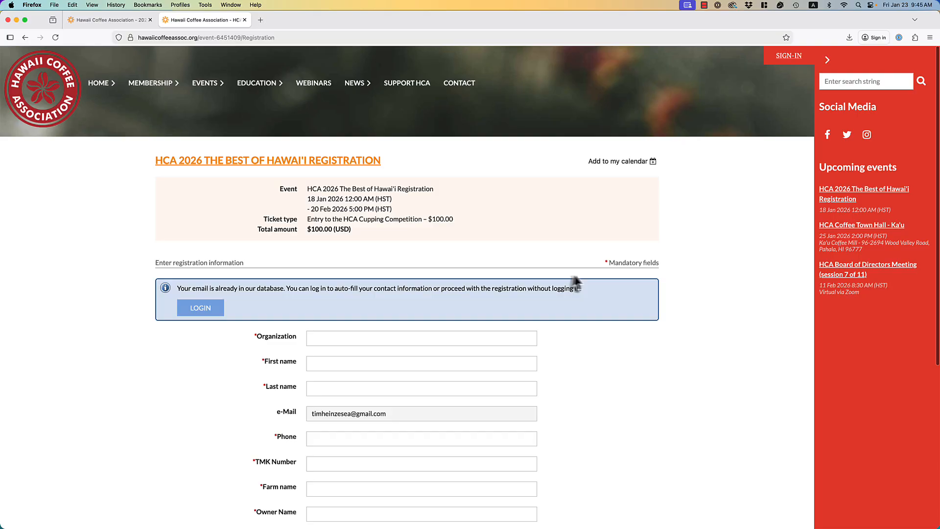
Enter Organization TH Sourcing Solutions, then the registrant's first name, last name and phone number.
scroll(575, 281, down, 3)
click(486, 267)
text(T)
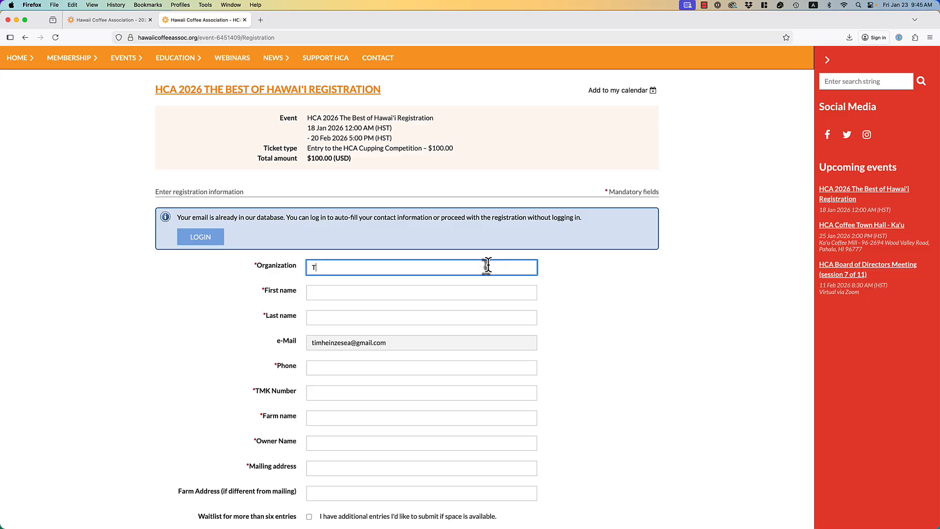
text(H Sourcing Solutions)
key(Tab)
key(Tab)
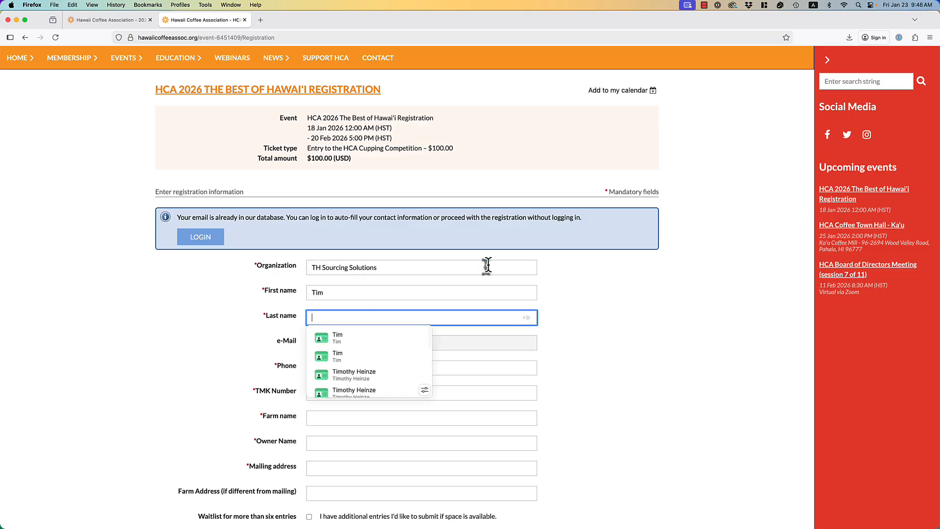
key(Tab)
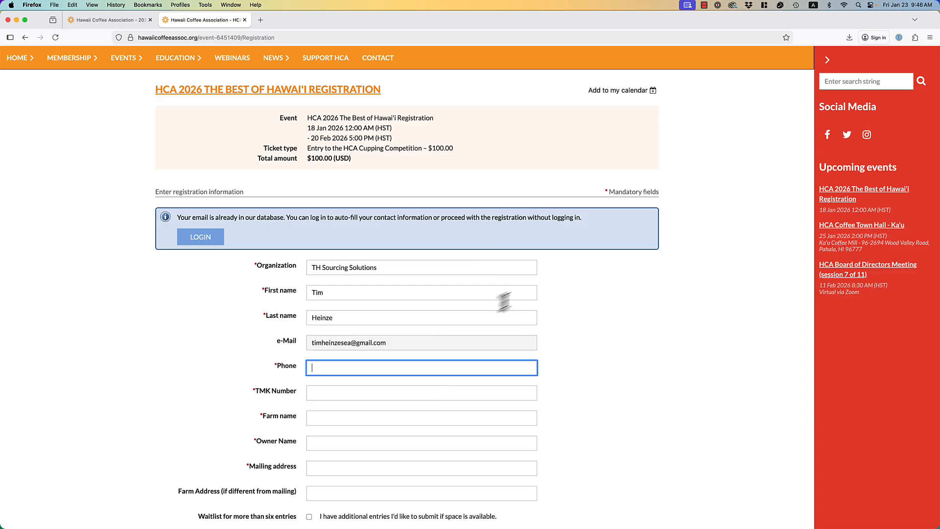
click(437, 394)
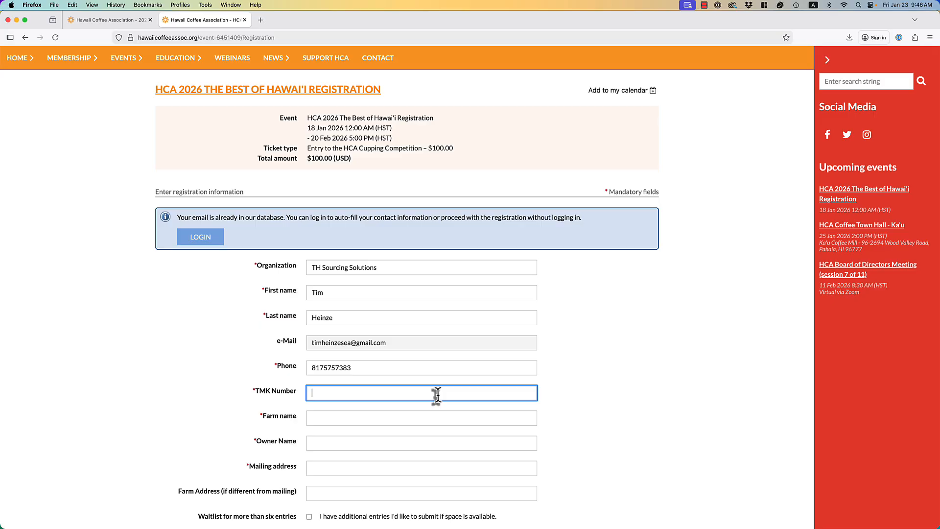
text(000-0000-0000)
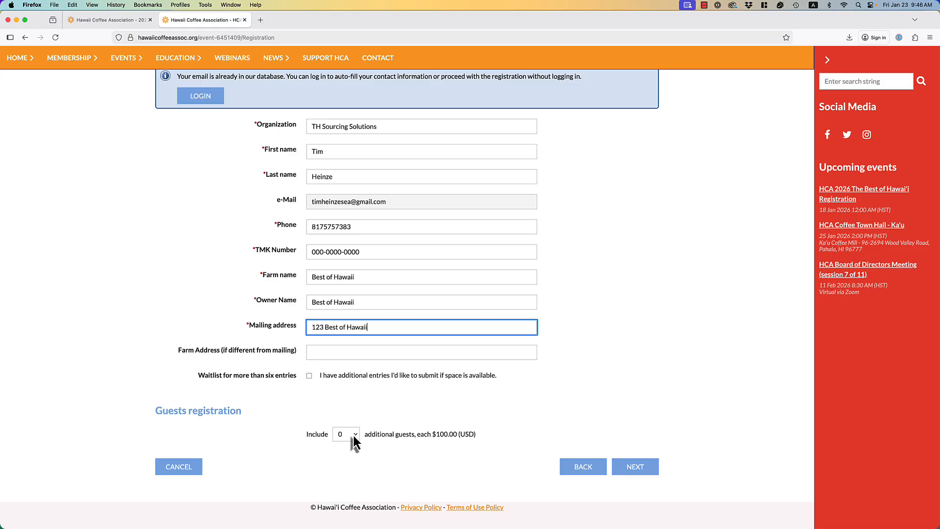
Add 1 additional guest entry and continue to the $200.00 review page.
click(353, 433)
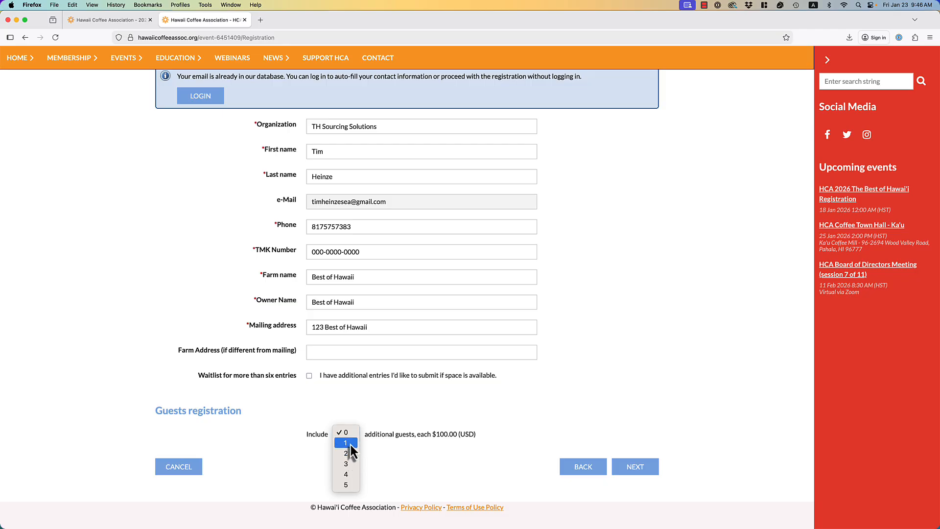
click(347, 443)
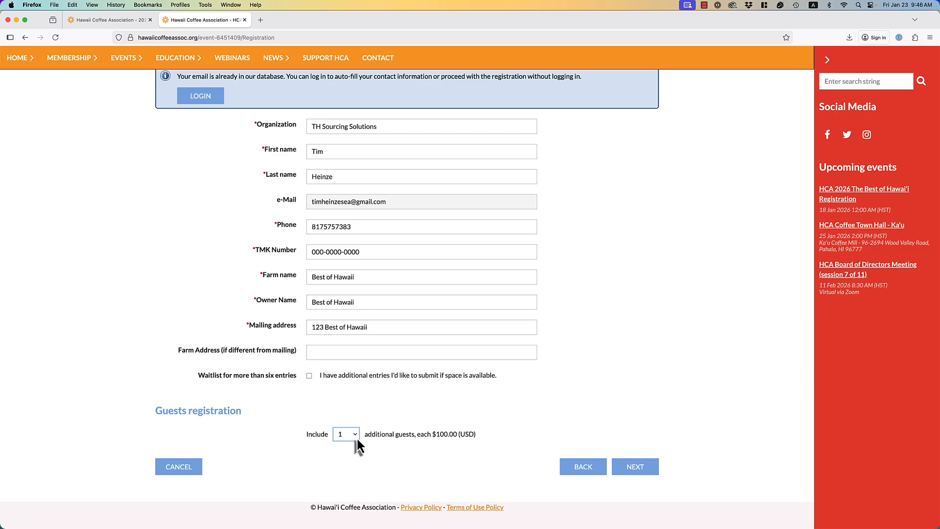
click(635, 467)
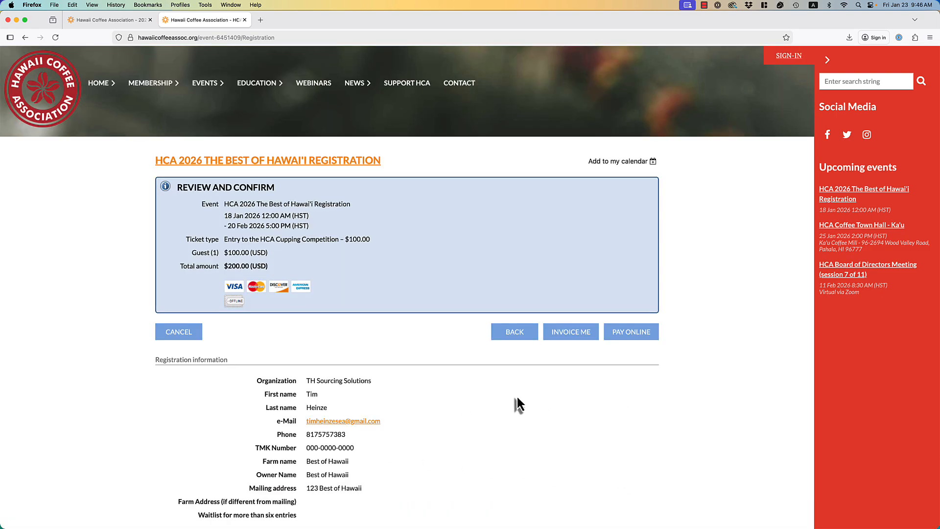
Look over the registration summary and proceed to pay the $200.00 online.
scroll(517, 398, down, 3)
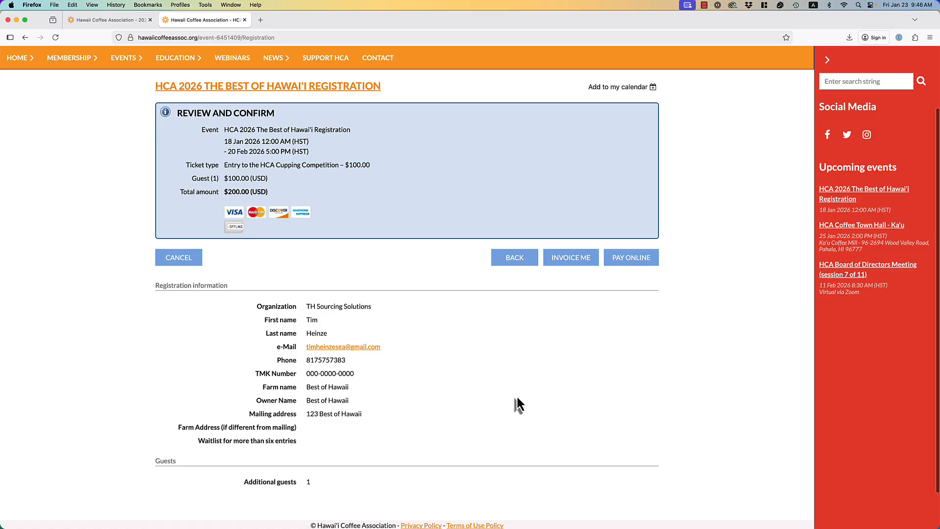
scroll(516, 398, down, 2)
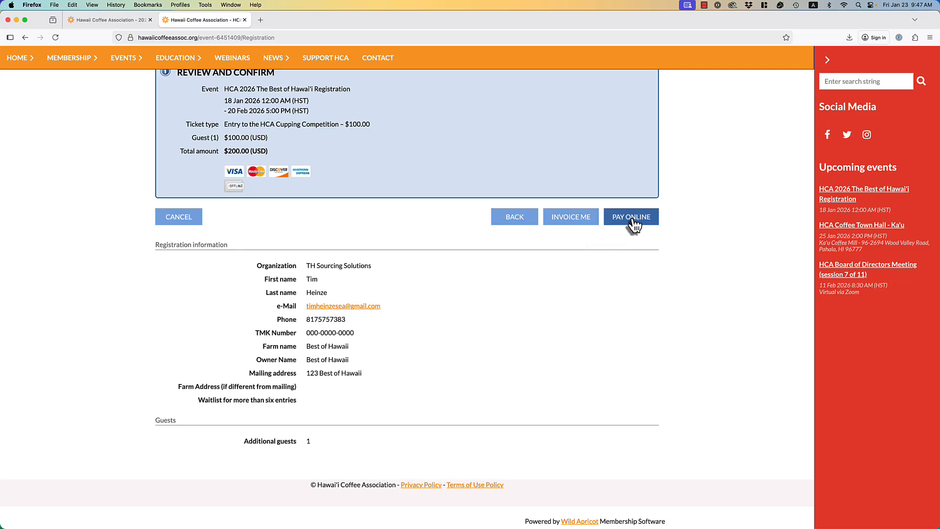
click(632, 217)
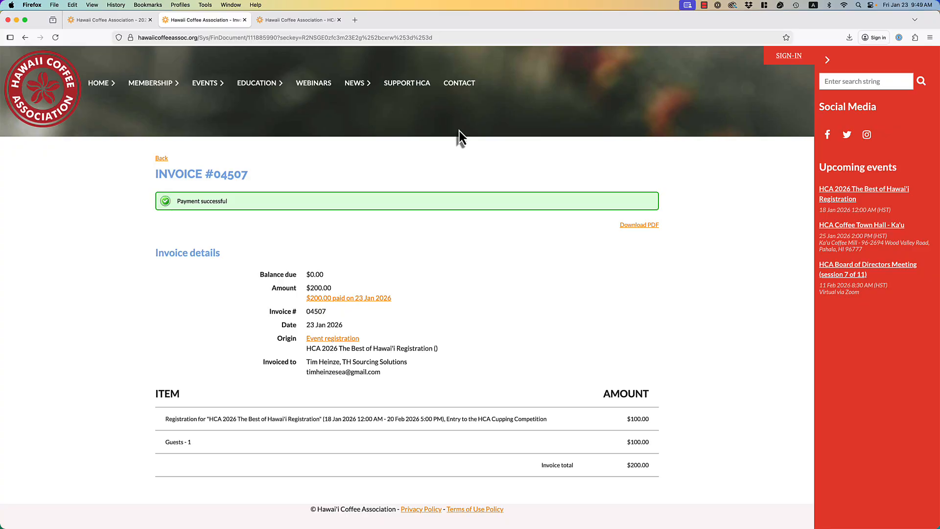
Switch over to the registration confirmation email.
key(super+Tab)
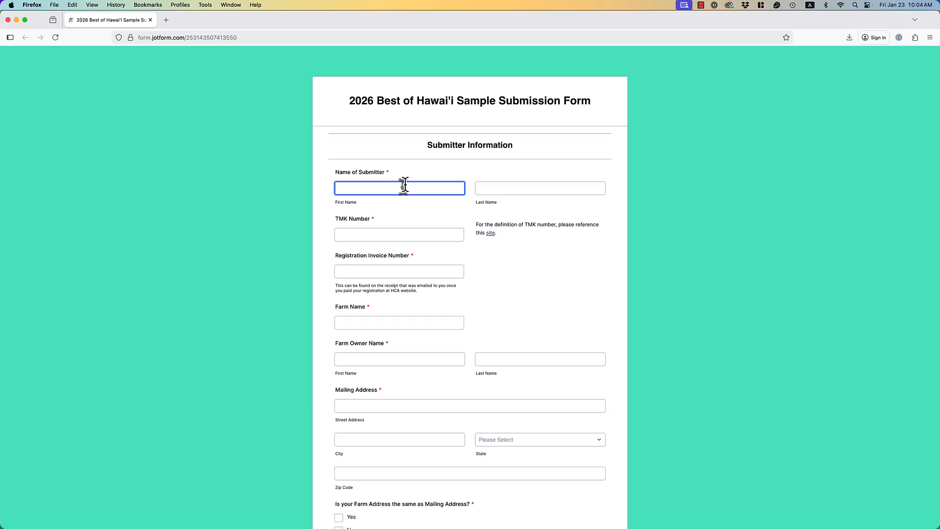
Enter the submitter's first and last name and TMK Number 000-000-000.
click(404, 186)
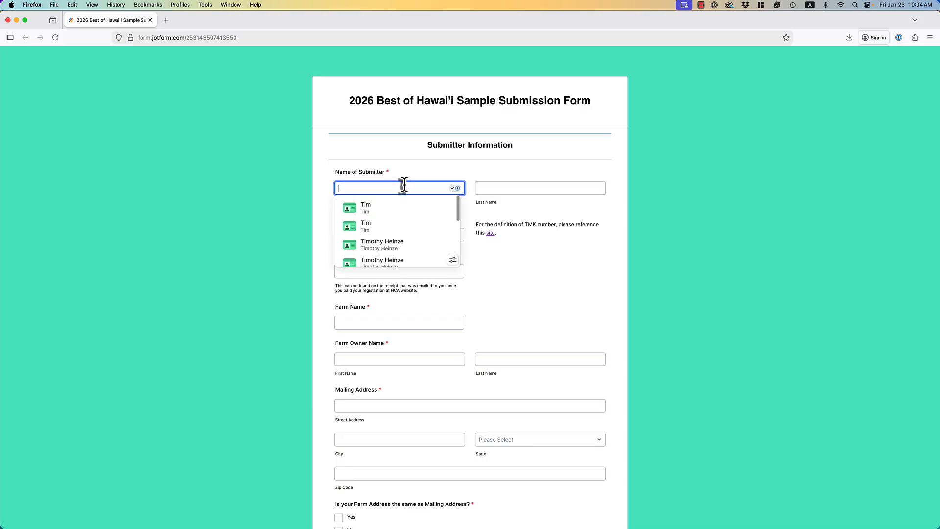
key(Tab)
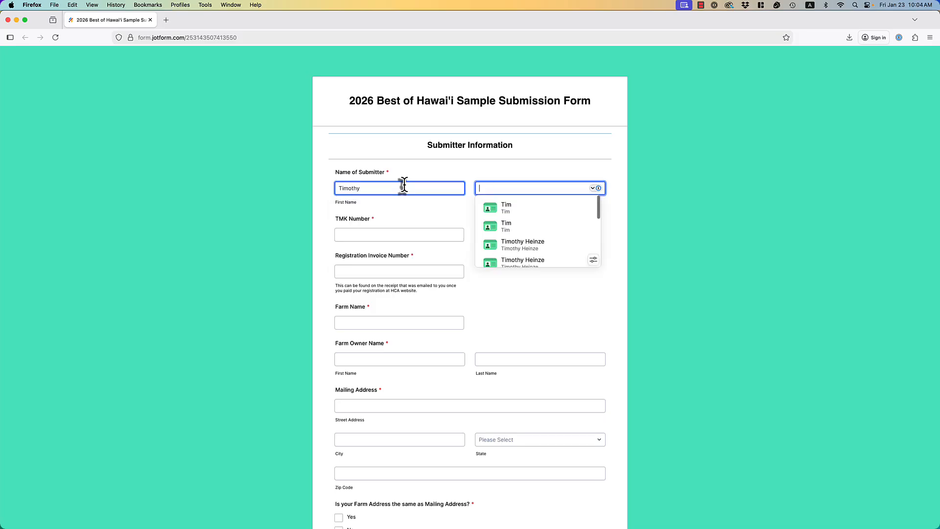
key(Tab)
text(0)
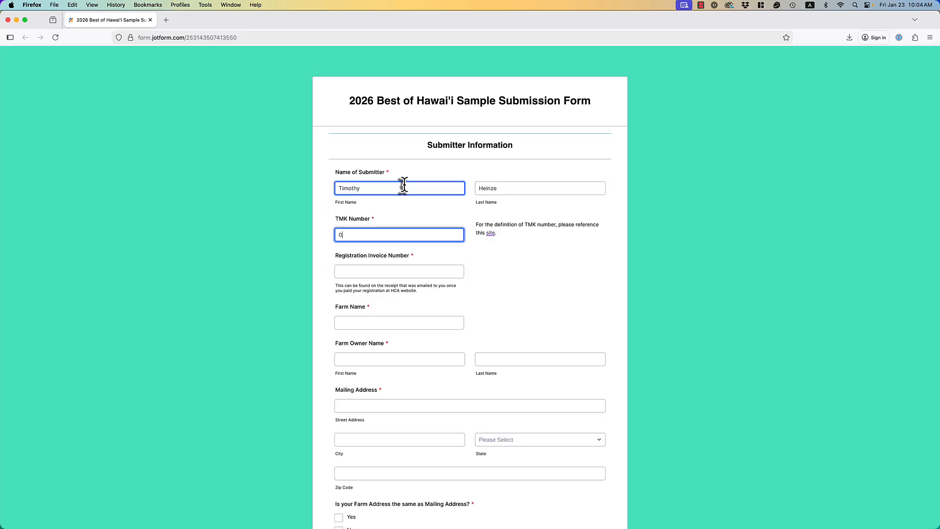
text(00-000-000)
click(413, 269)
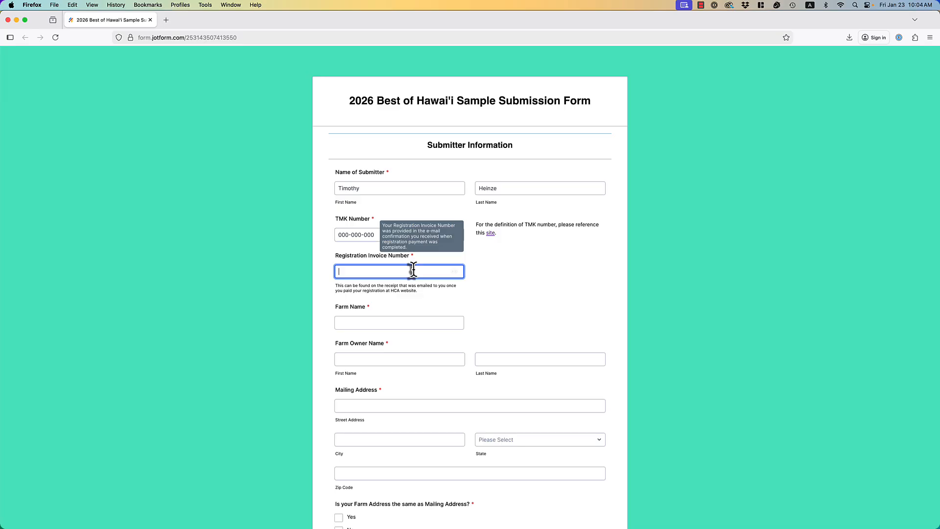
key(super+Tab)
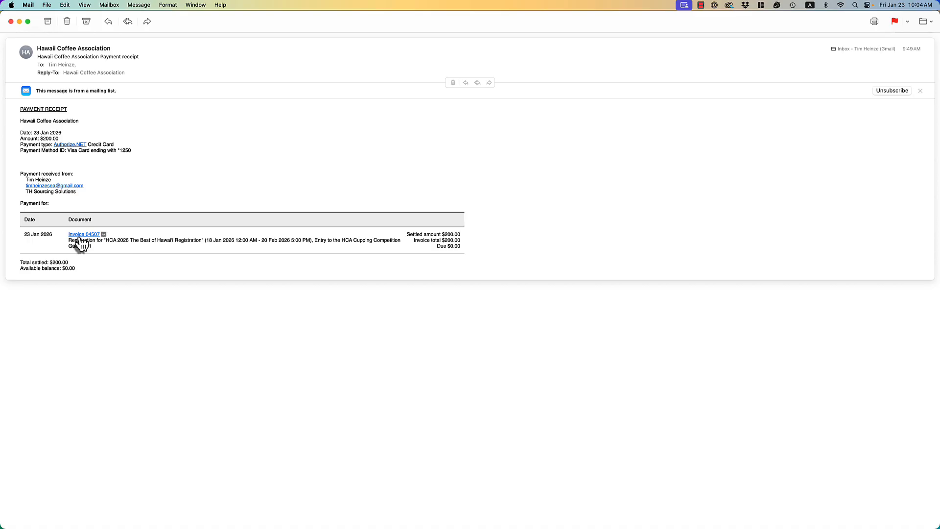
key(super+Tab)
click(430, 272)
text(0)
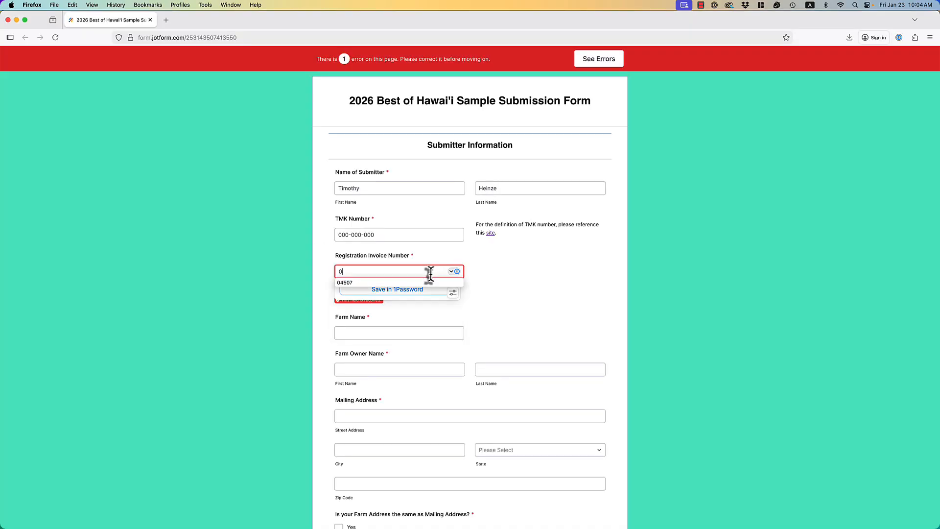
text(4507)
Enter farm name Best of Hawaii, the owner's first and last name, and a placeholder street address.
click(575, 298)
click(419, 322)
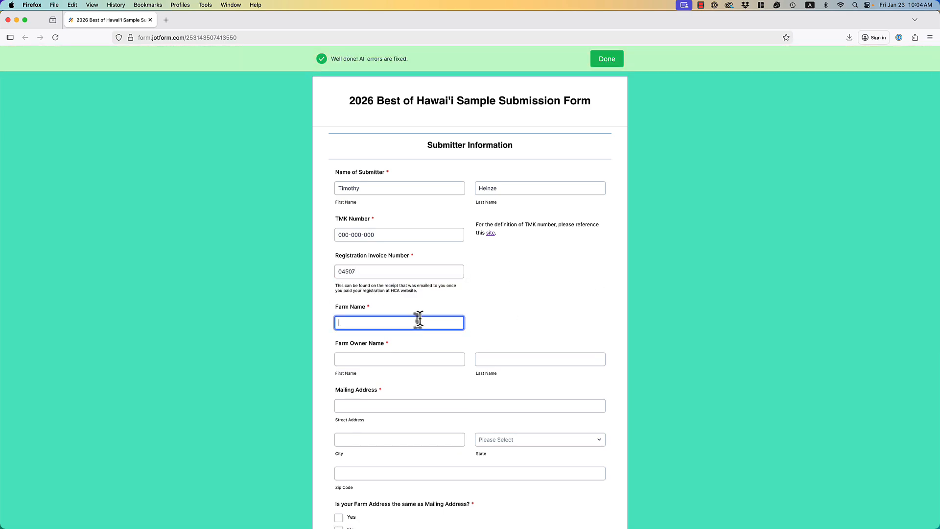
text(Best of Hawaii)
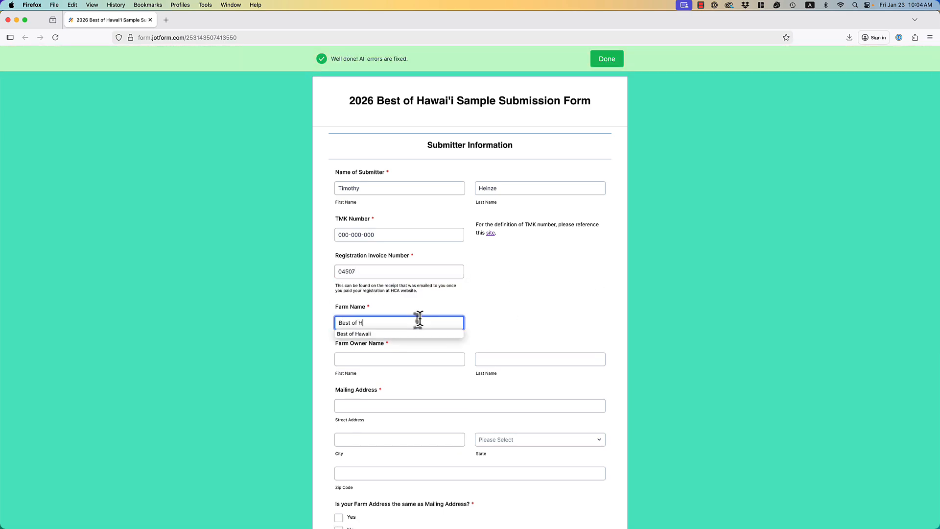
key(Tab)
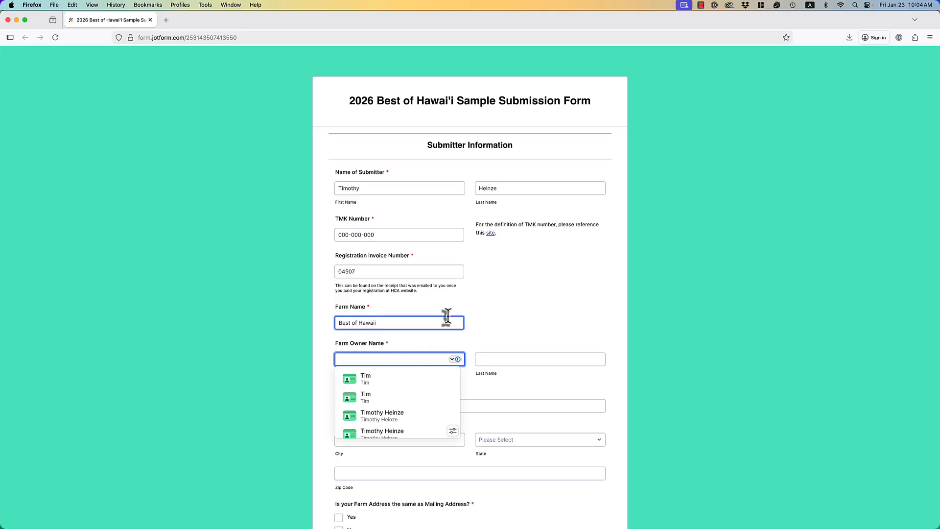
key(Tab)
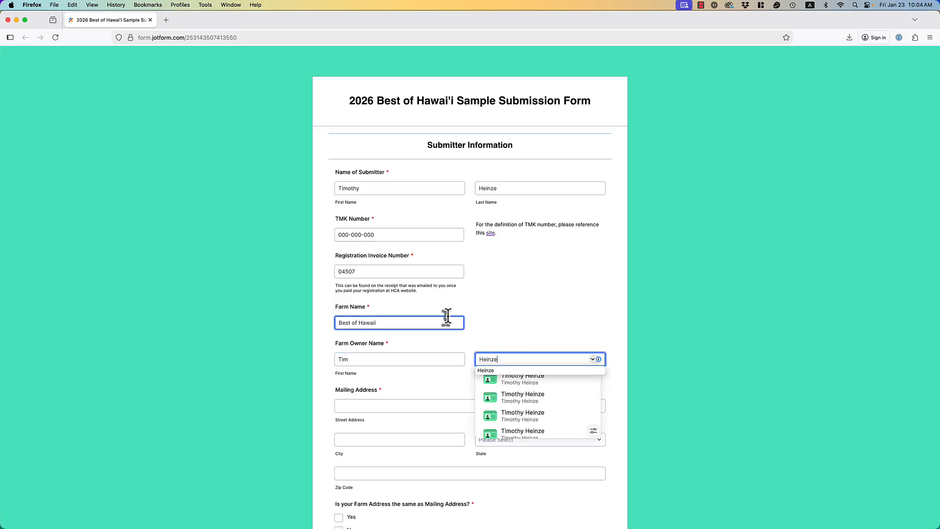
key(Tab)
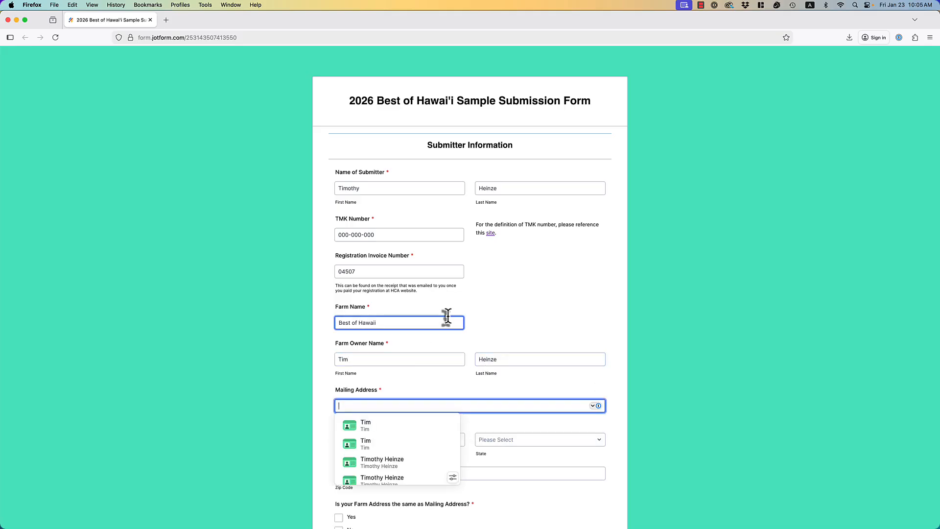
text(123 Best )
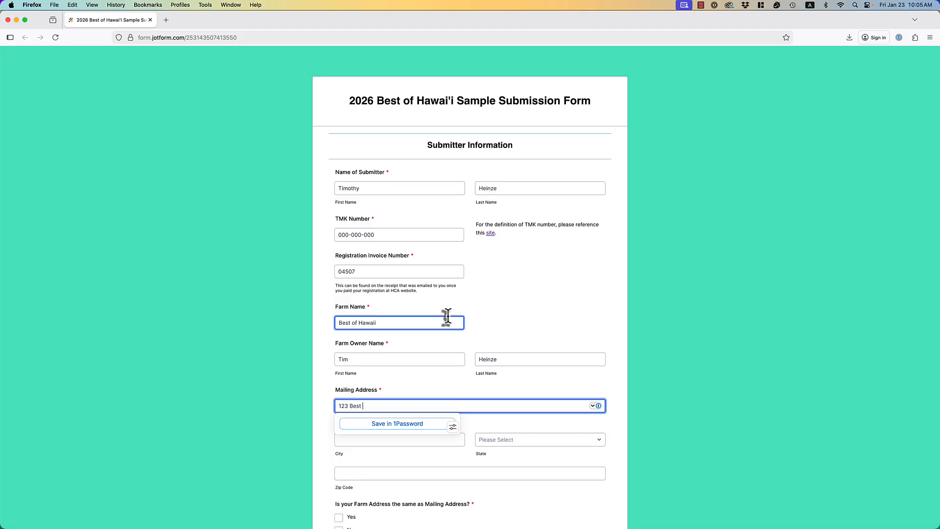
text(of Hawaii)
key(Tab)
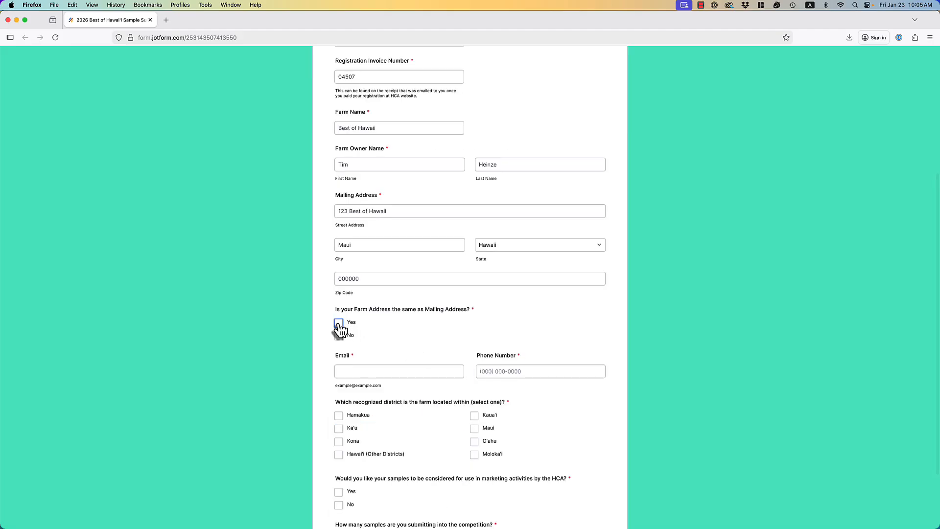
Answer that the farm address differs from the mailing address and start the farm street address.
click(339, 324)
click(338, 323)
click(338, 336)
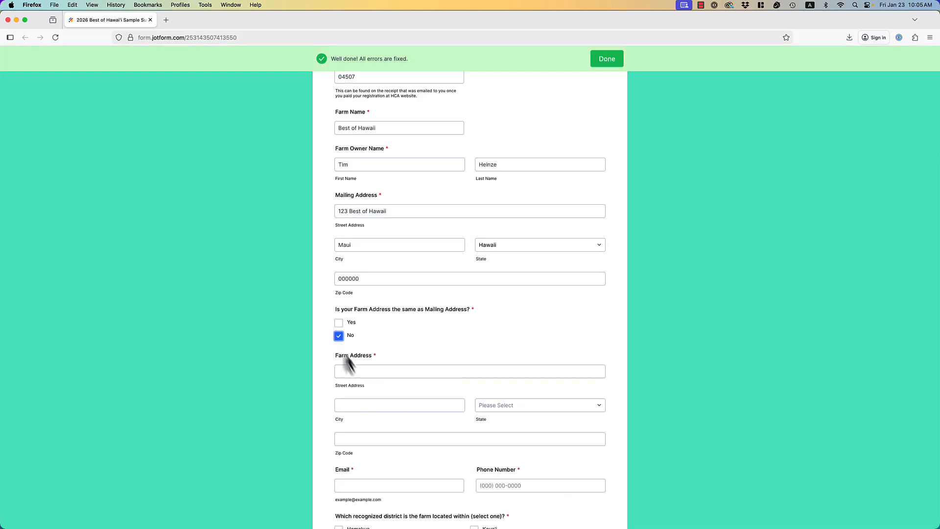
click(355, 372)
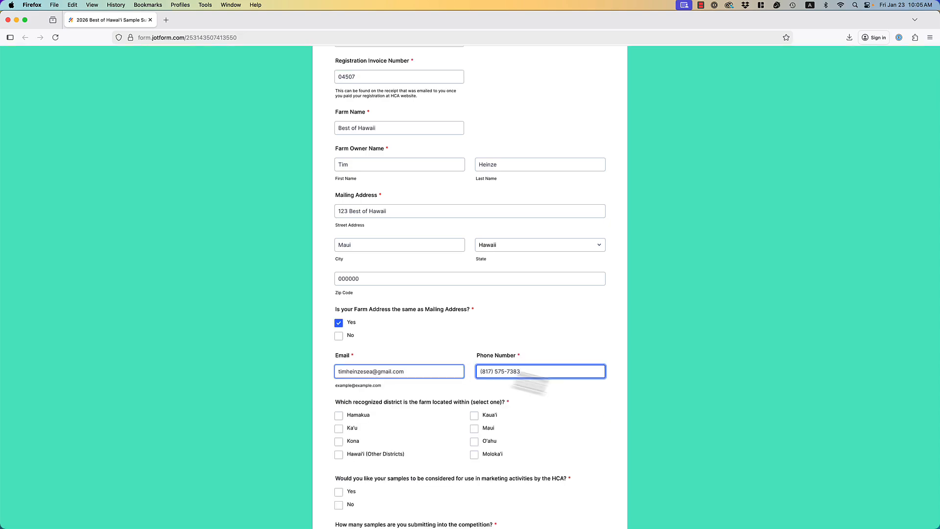
Select Maui as the farm's only district.
click(474, 415)
scroll(656, 416, down, 3)
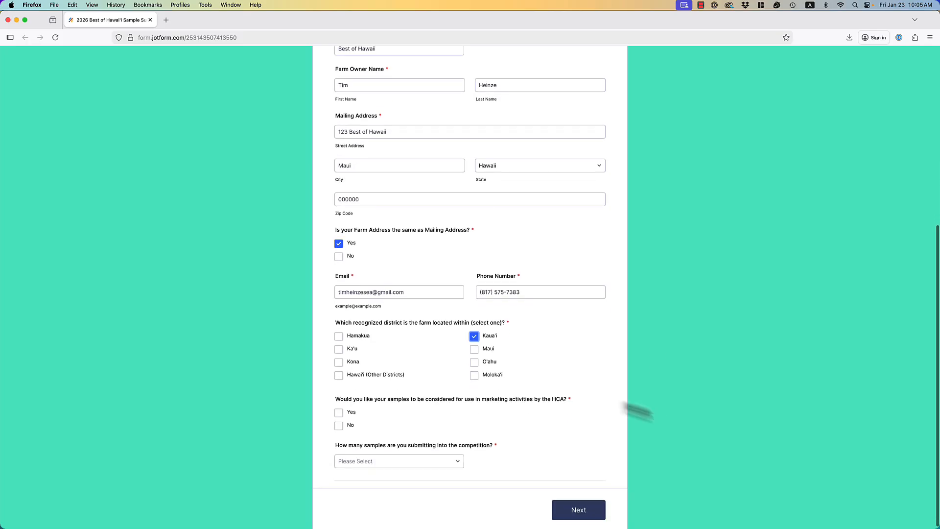
click(474, 338)
click(476, 349)
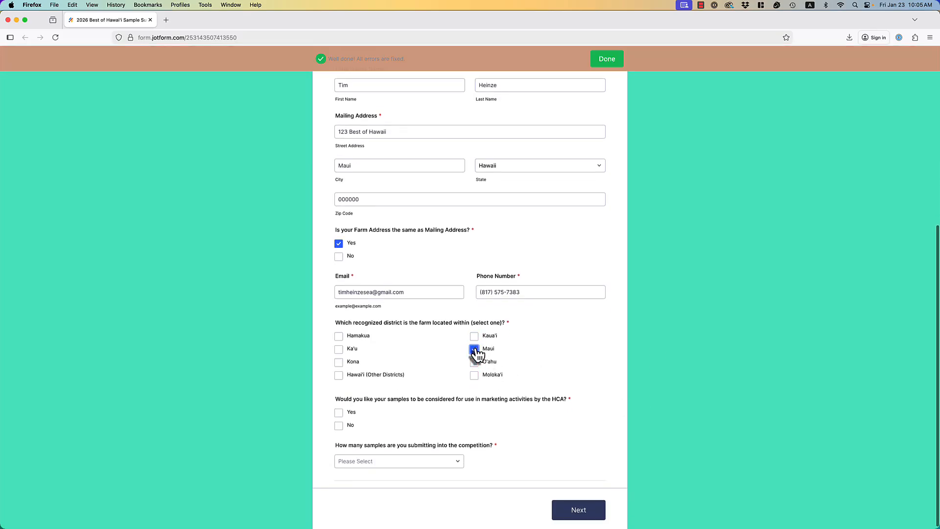
click(476, 336)
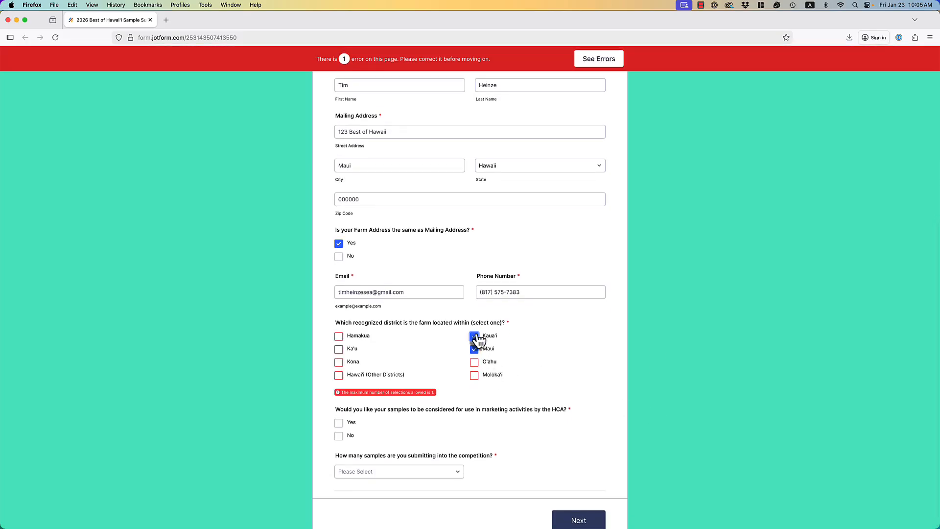
click(477, 335)
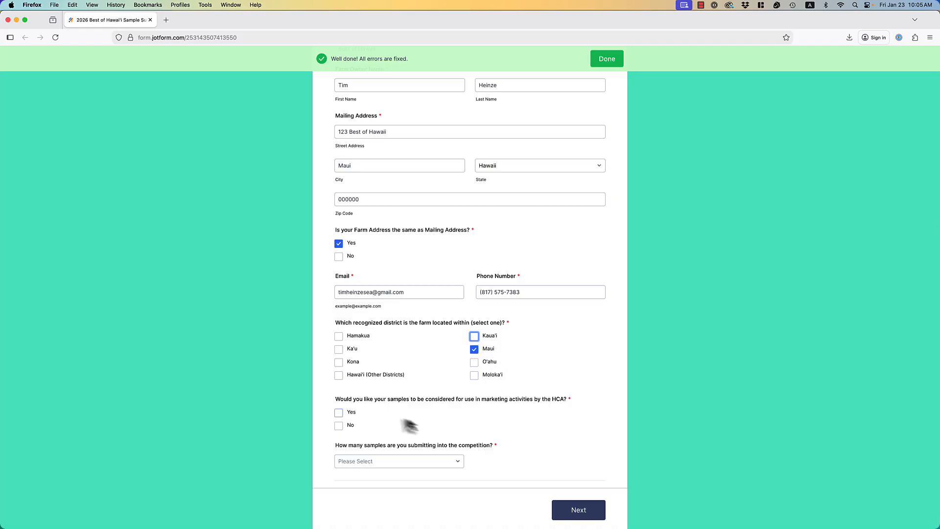
Allow samples for HCA marketing and type a volume note about each sample.
click(338, 412)
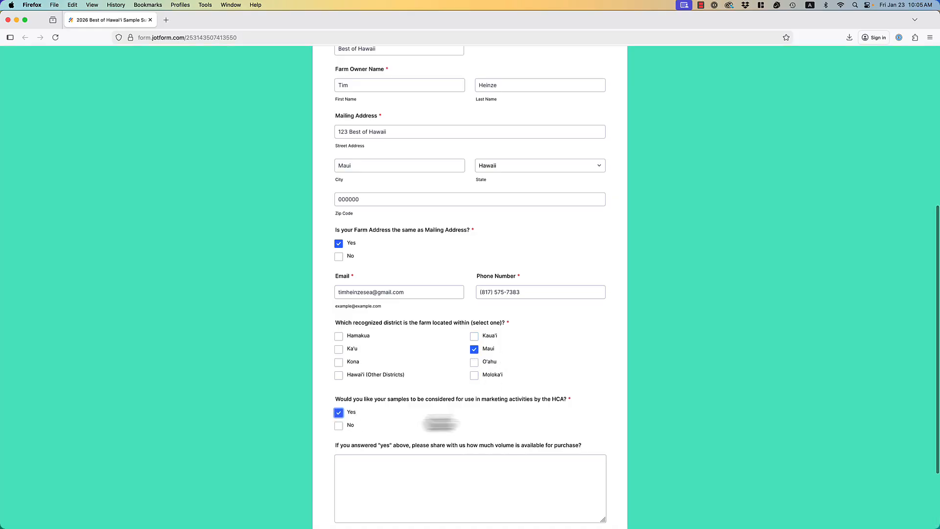
scroll(460, 416, down, 3)
click(456, 412)
text(Fi)
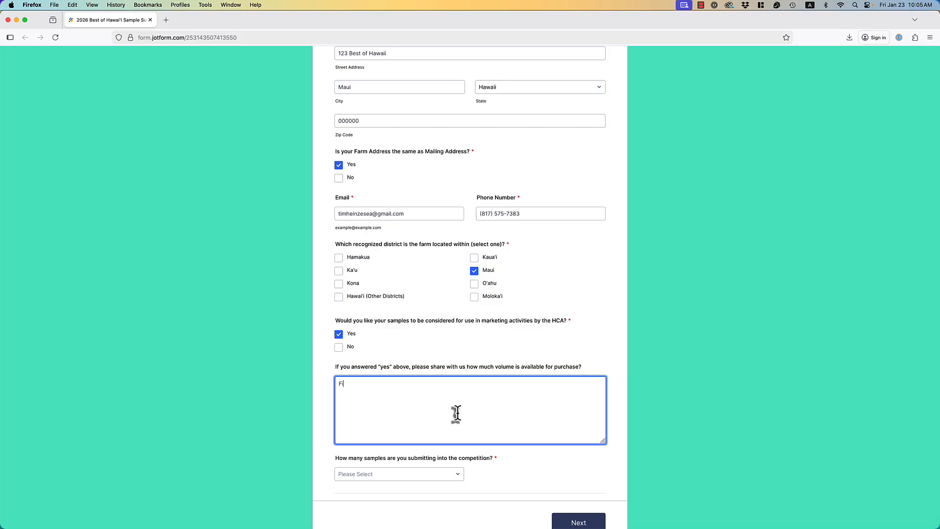
text(ll in relevant information ab)
text(out each sample.)
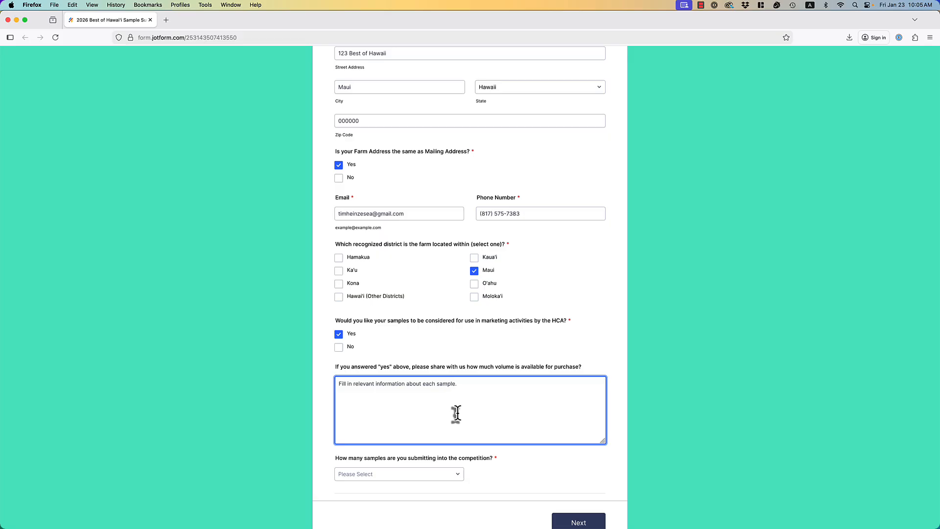
click(653, 410)
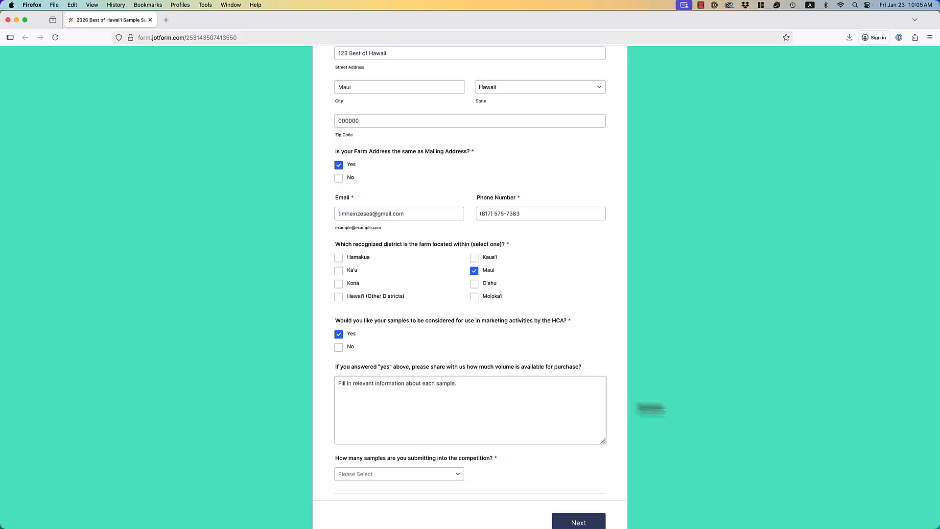
Choose 2 as the number of samples submitted.
scroll(650, 402, down, 1)
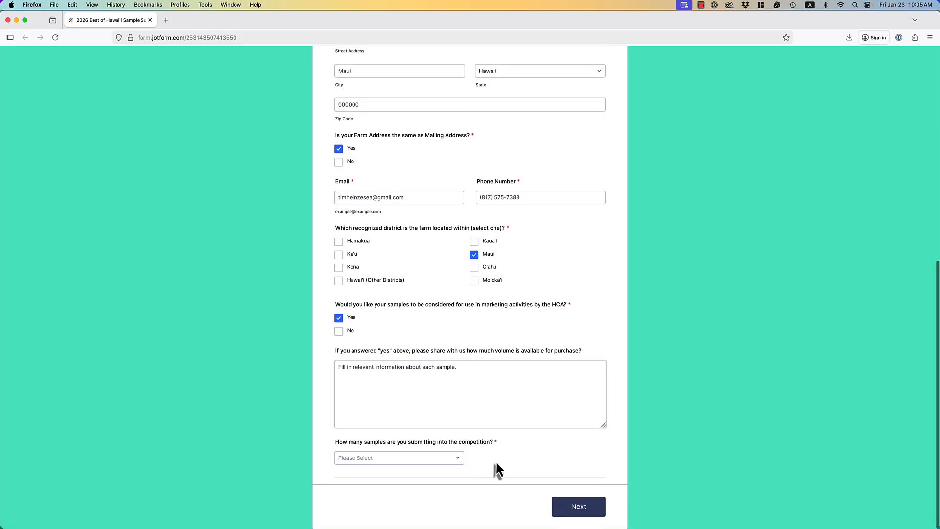
click(459, 459)
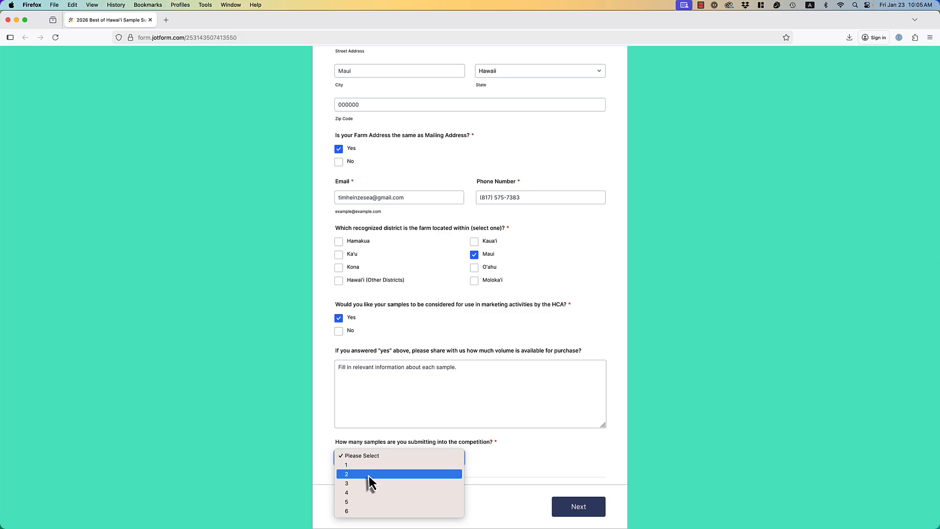
click(369, 482)
scroll(618, 427, down, 3)
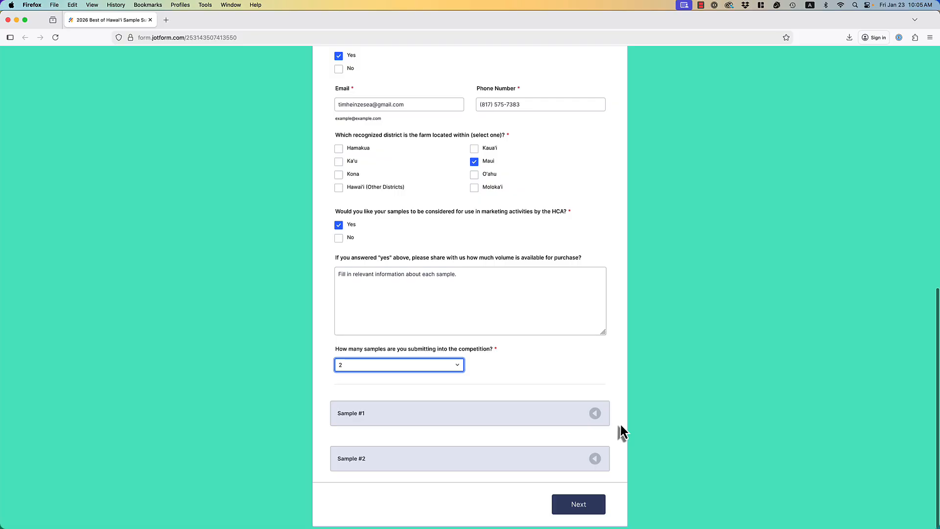
Expand Sample #1 and enter it in the Innovative Division, Pulped sub-division.
click(484, 418)
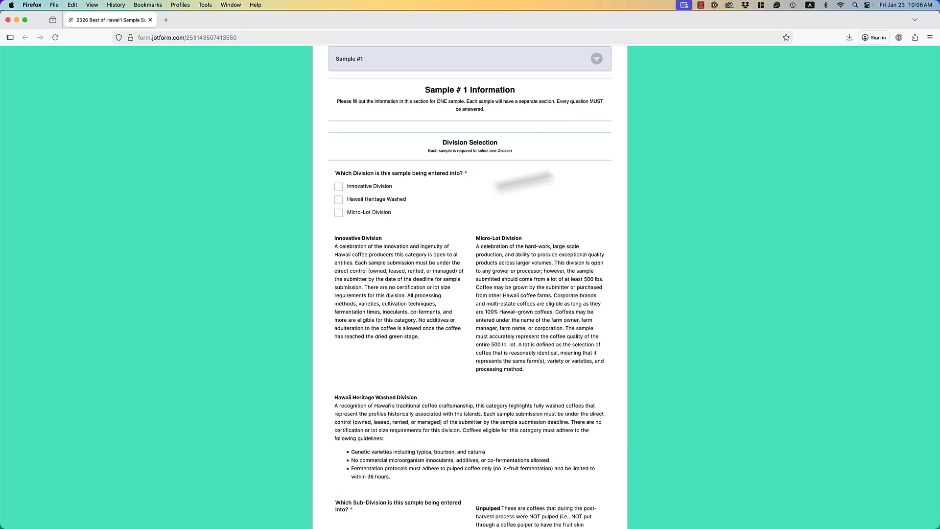
click(338, 189)
scroll(434, 200, down, 5)
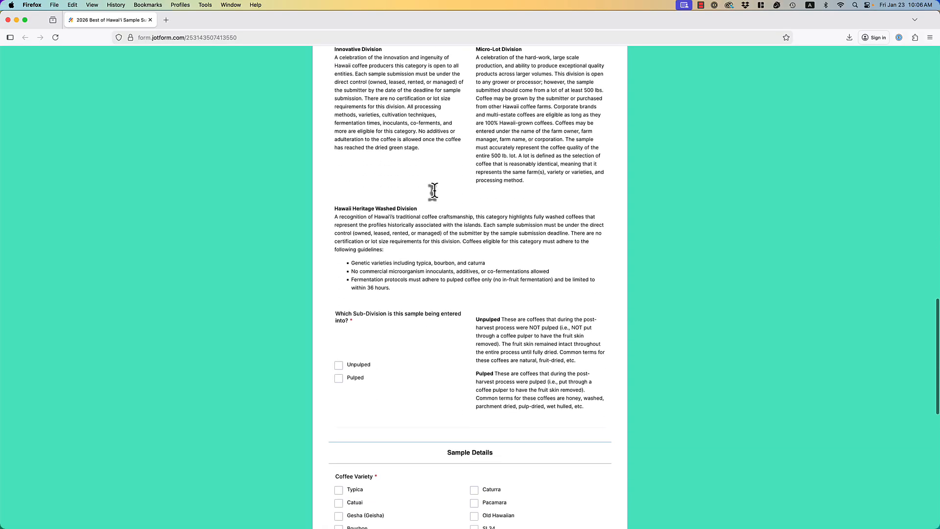
click(338, 380)
scroll(460, 343, down, 5)
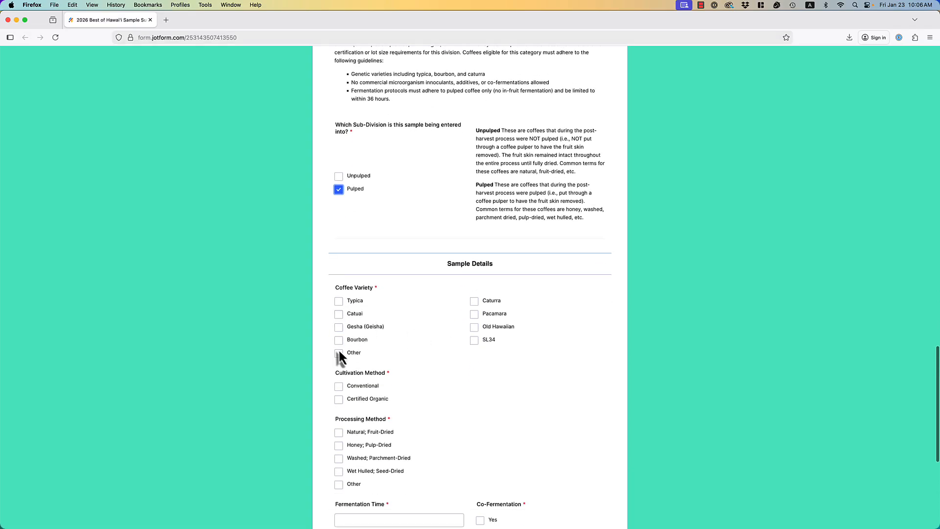
Mark the first sample as Catuai, Conventional cultivation, and Honey; Pulp-Dried processing.
click(339, 314)
scroll(422, 323, down, 2)
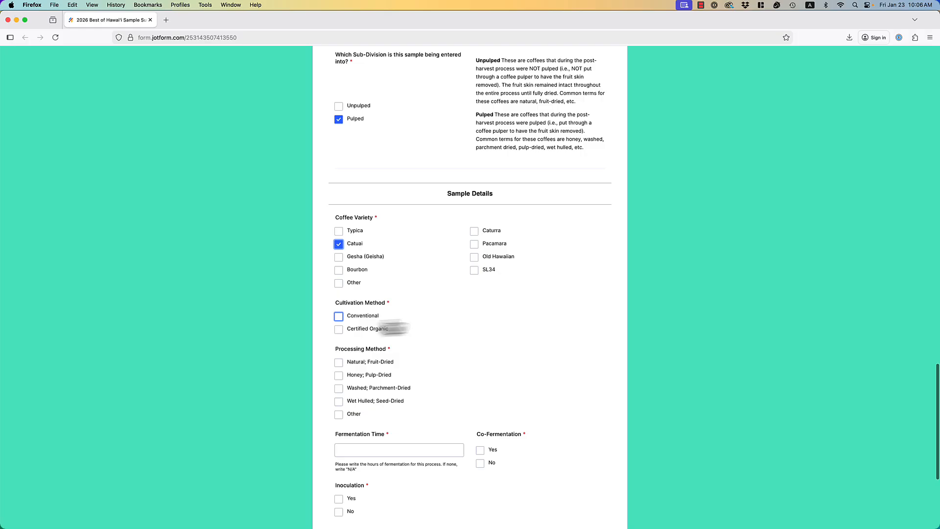
click(339, 316)
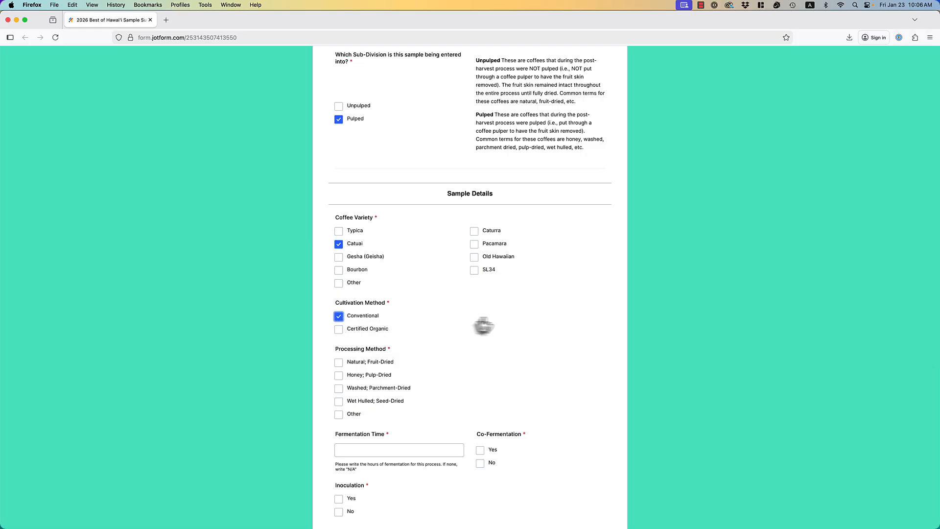
scroll(485, 325, down, 2)
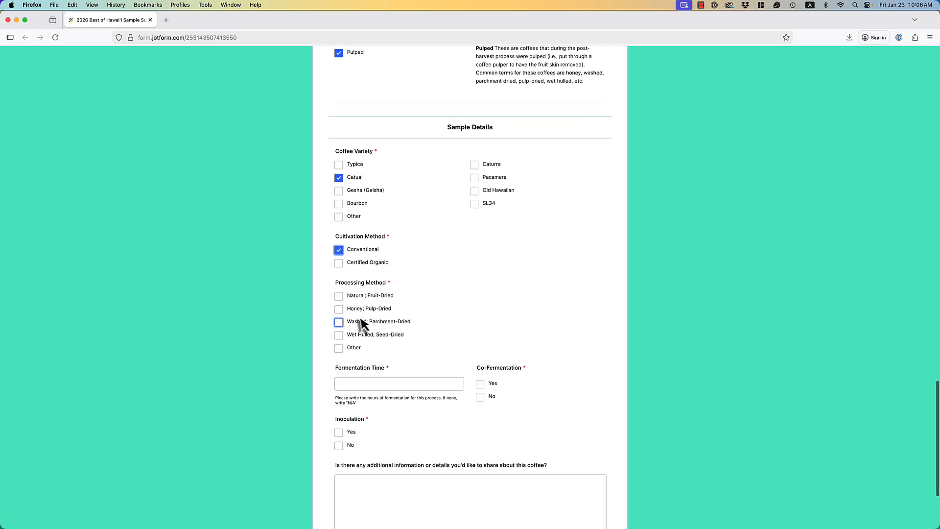
scroll(339, 313, down, 1)
click(339, 309)
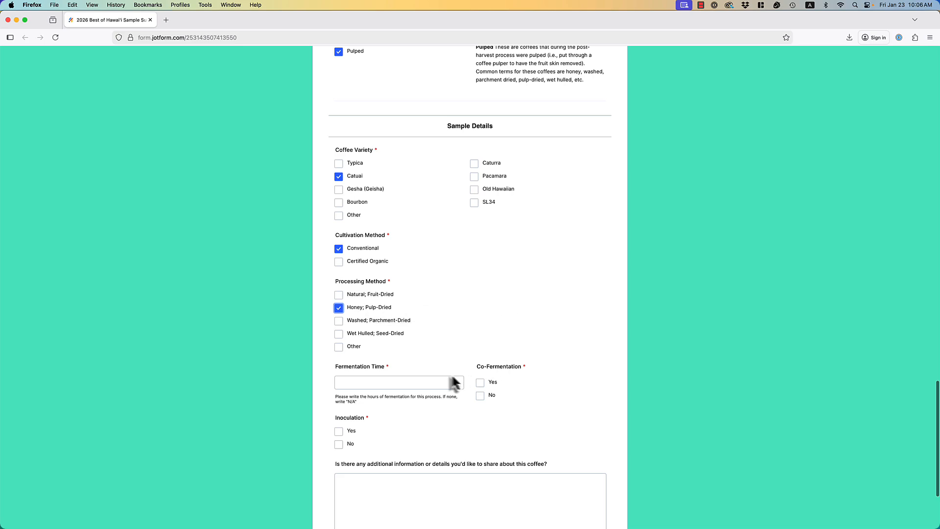
Set fermentation time to 48 hours and answer No for co-fermentation and inoculation.
click(415, 381)
text(48 hours)
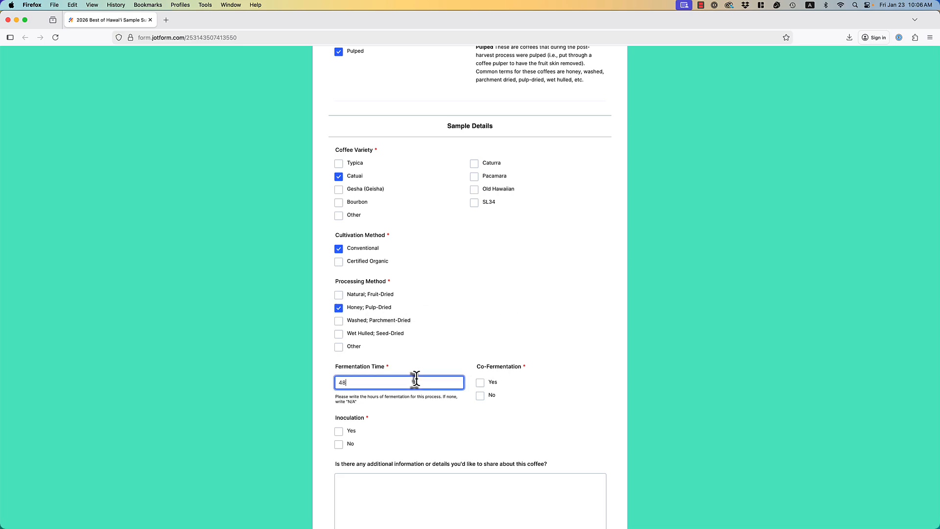
click(479, 395)
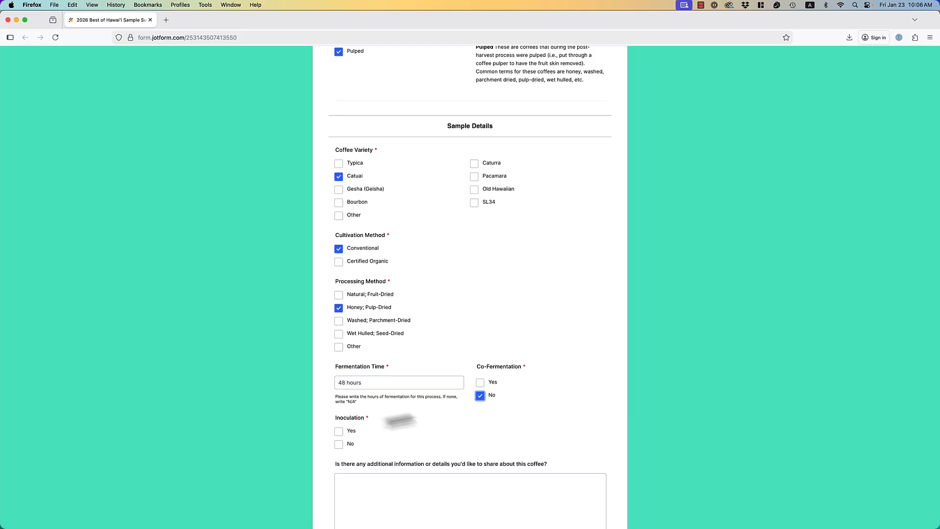
click(339, 444)
scroll(394, 435, down, 2)
Add the note 'Fill out any relevant details.' as additional information.
click(401, 415)
text(F)
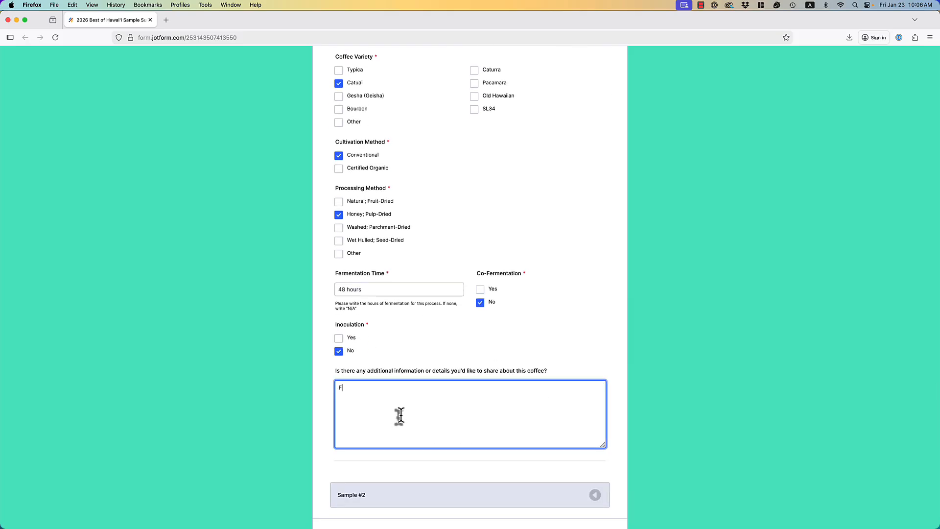
text(ill out any relevant details.)
scroll(625, 364, down, 2)
click(623, 430)
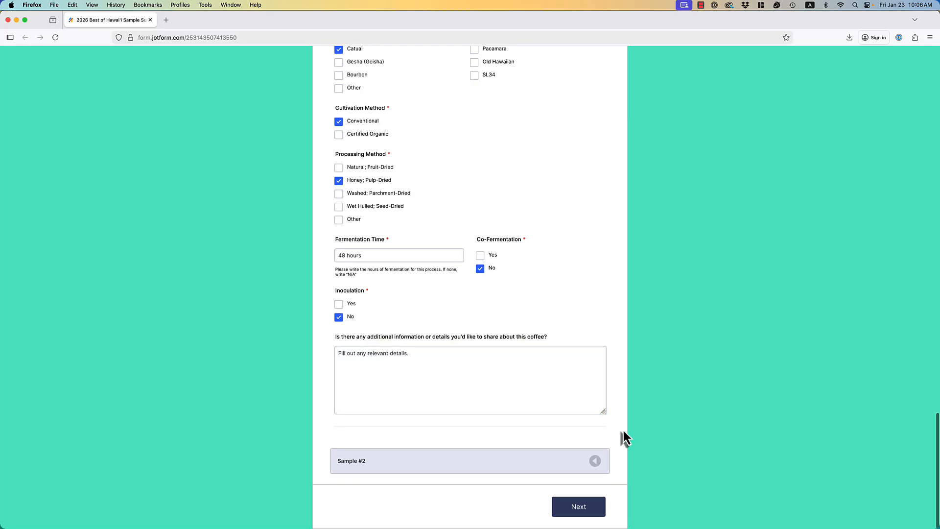
Enter Sample #2 in Hawaii Heritage Washed as Typica, Conventional, Washed; Parchment-Dried.
click(594, 460)
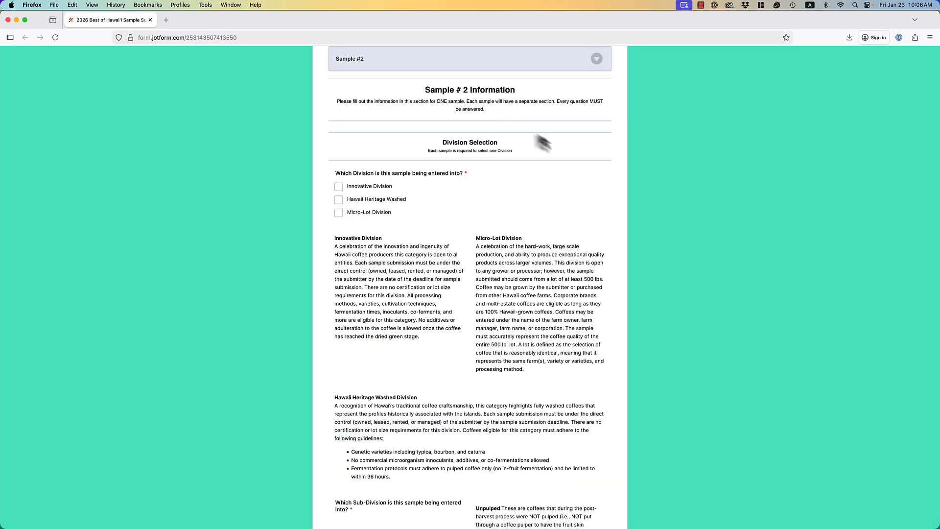
click(338, 201)
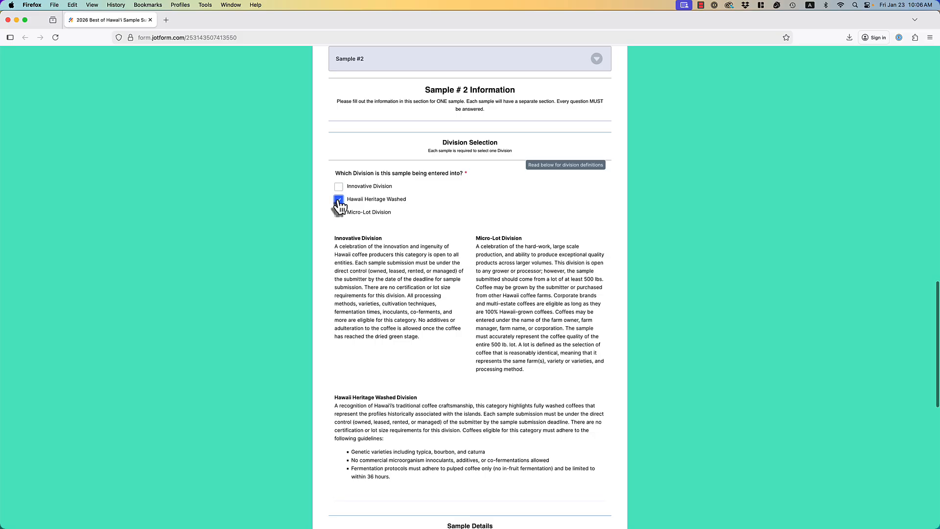
scroll(506, 236, down, 1)
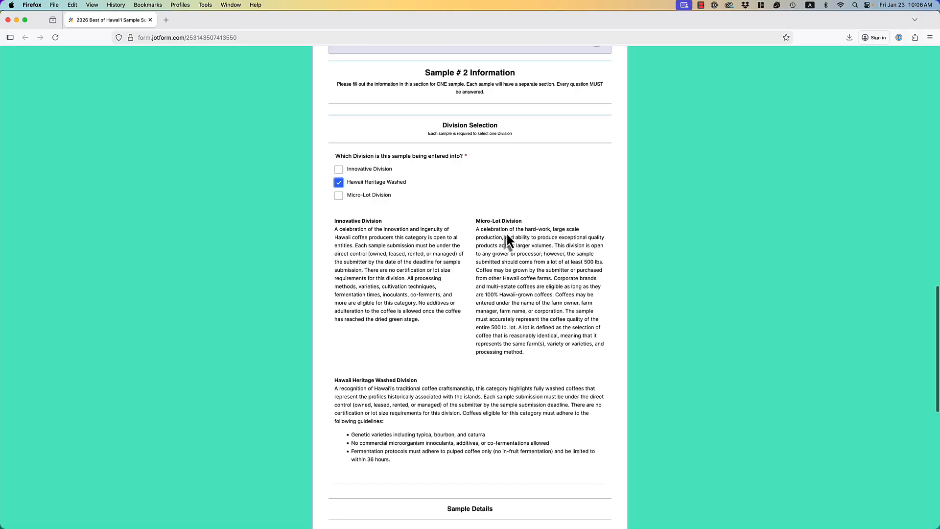
scroll(507, 234, down, 5)
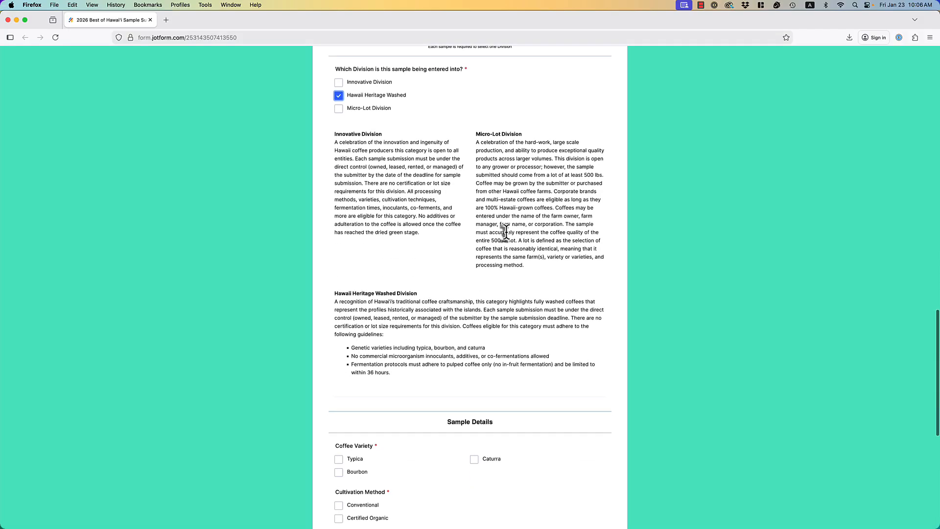
scroll(504, 233, down, 2)
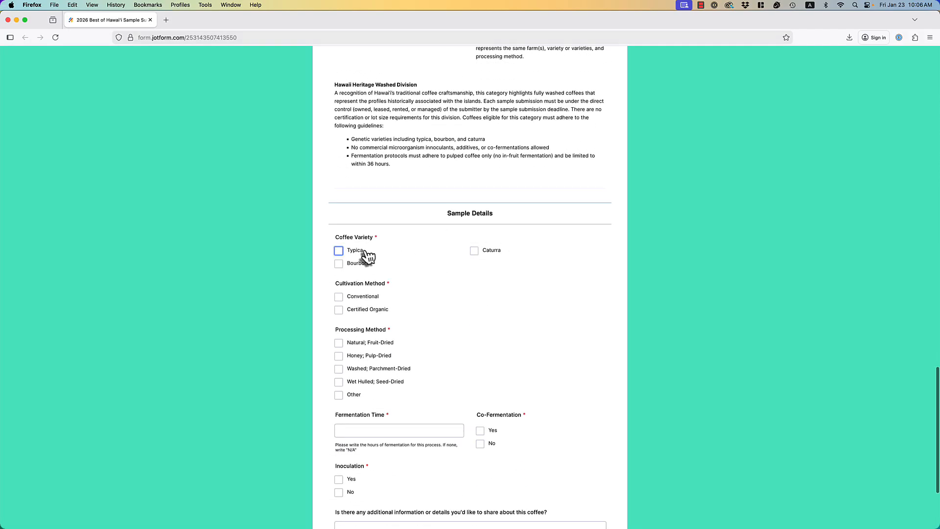
click(338, 251)
scroll(434, 240, down, 1)
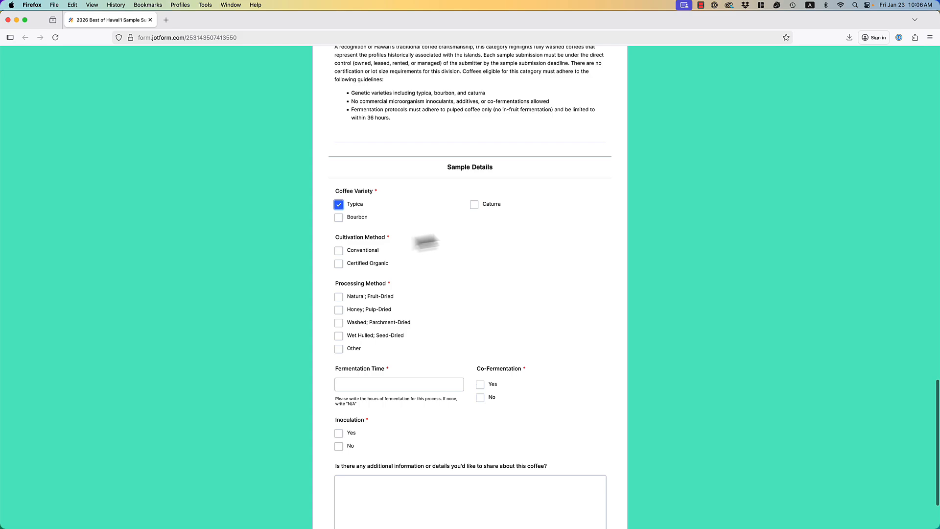
click(339, 250)
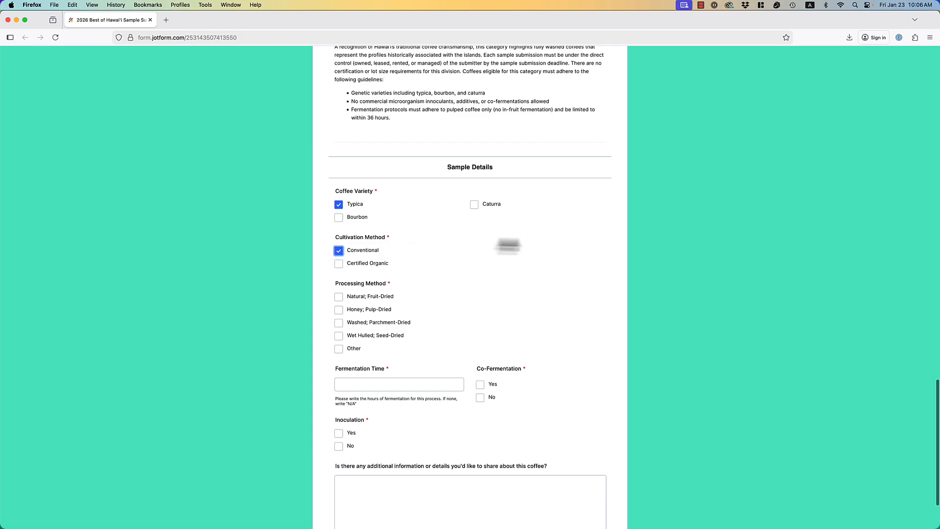
click(338, 323)
Give it 24 hours fermentation, No co-fermentation, No inoculation, and a note 'Fill out any relevant information here.'.
scroll(451, 300, down, 2)
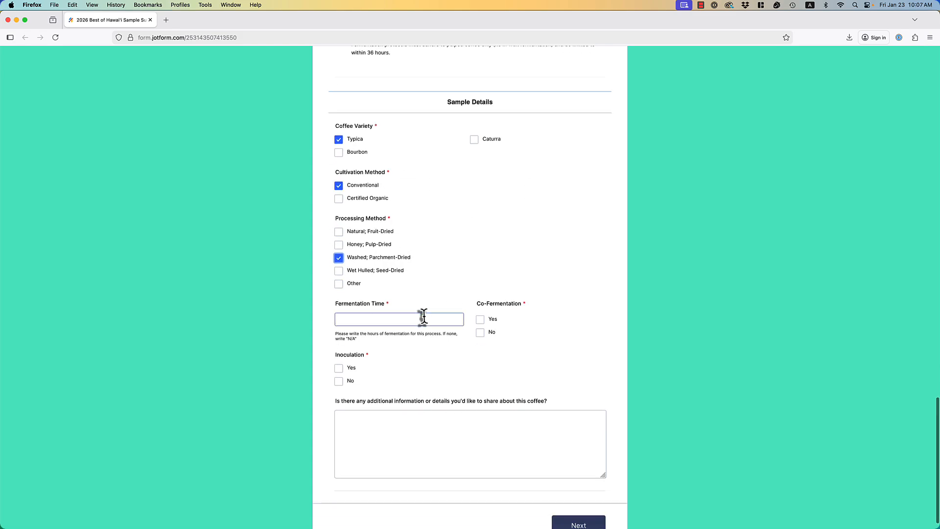
click(424, 318)
text(24 h)
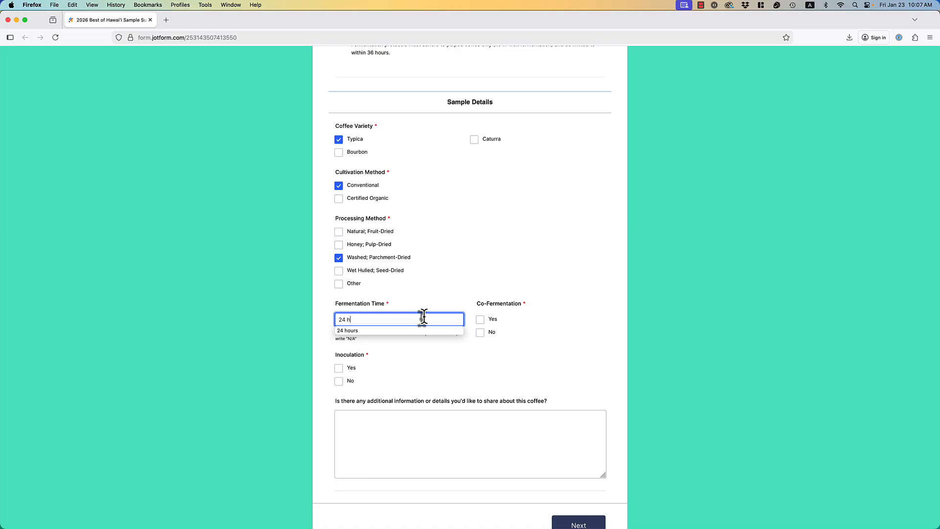
text(ours)
click(599, 330)
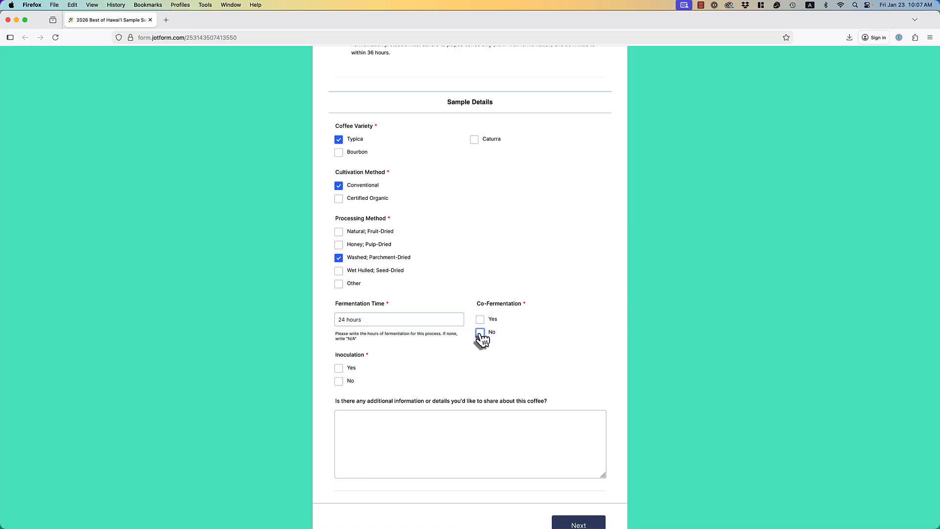
click(480, 332)
click(339, 381)
click(390, 419)
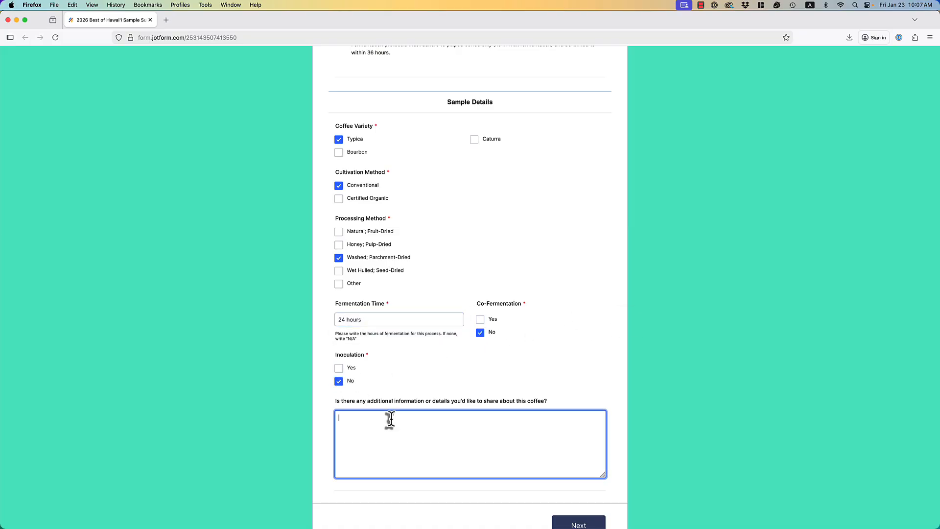
text(Fill out any relevant information here.)
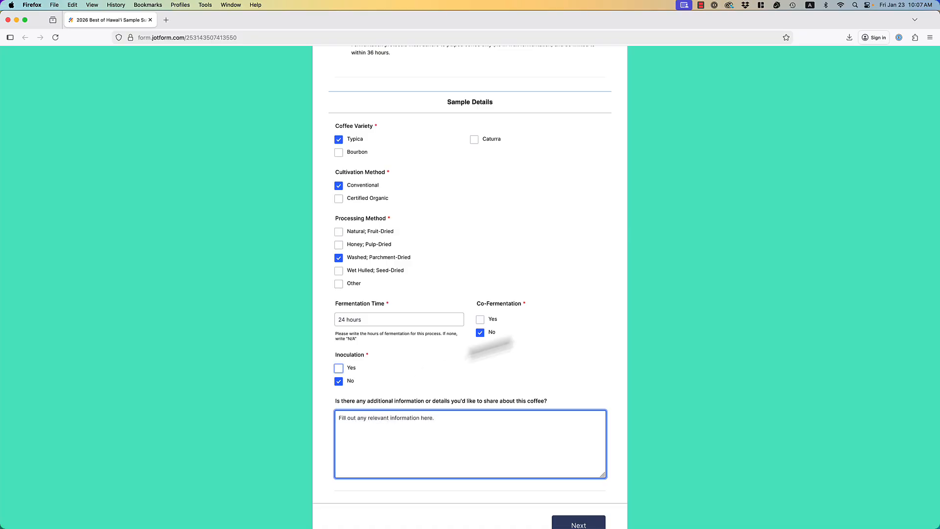
scroll(612, 352, down, 1)
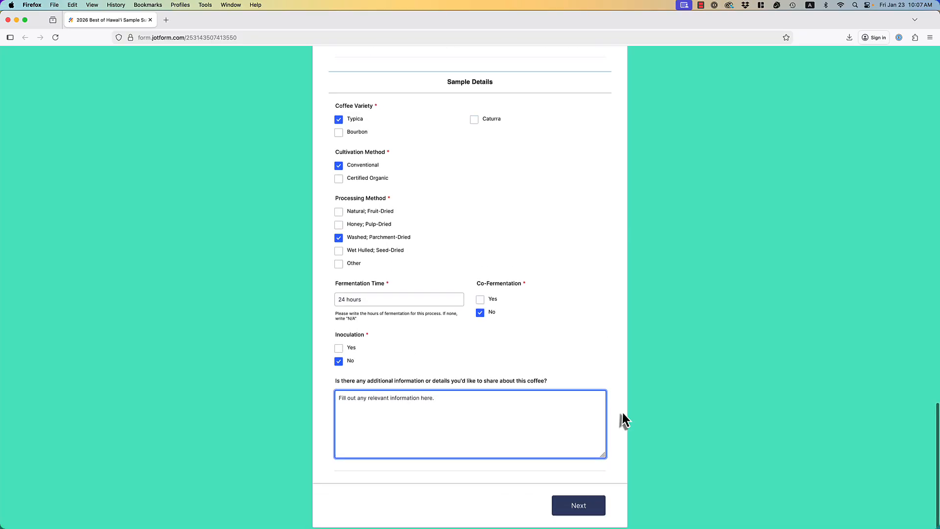
Advance past Sample #2 to the final page with the $100 entry fee and collection points.
click(578, 510)
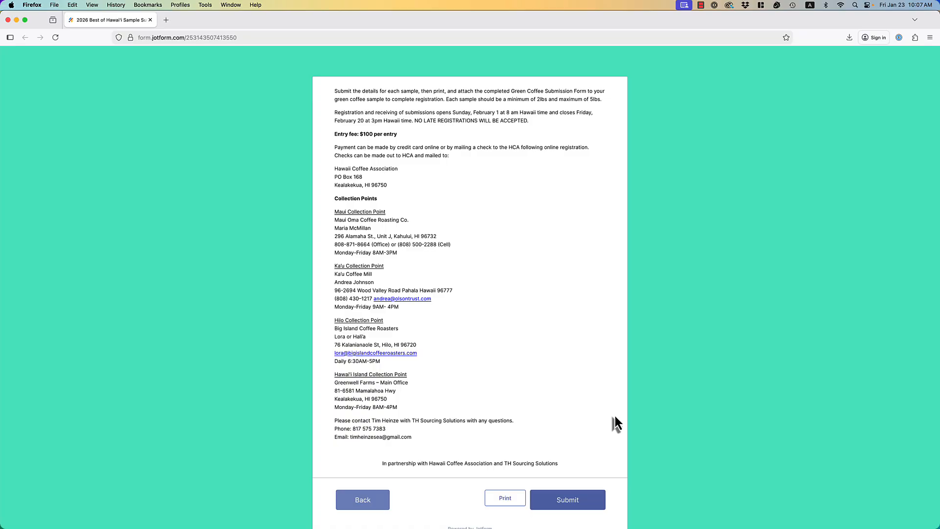
Submit the completed Best of Hawai'i sample submission form.
click(583, 500)
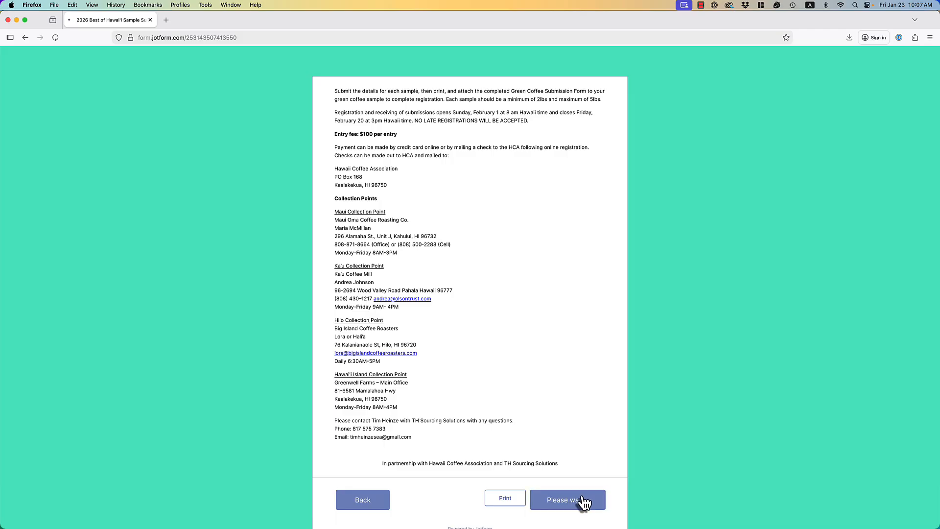